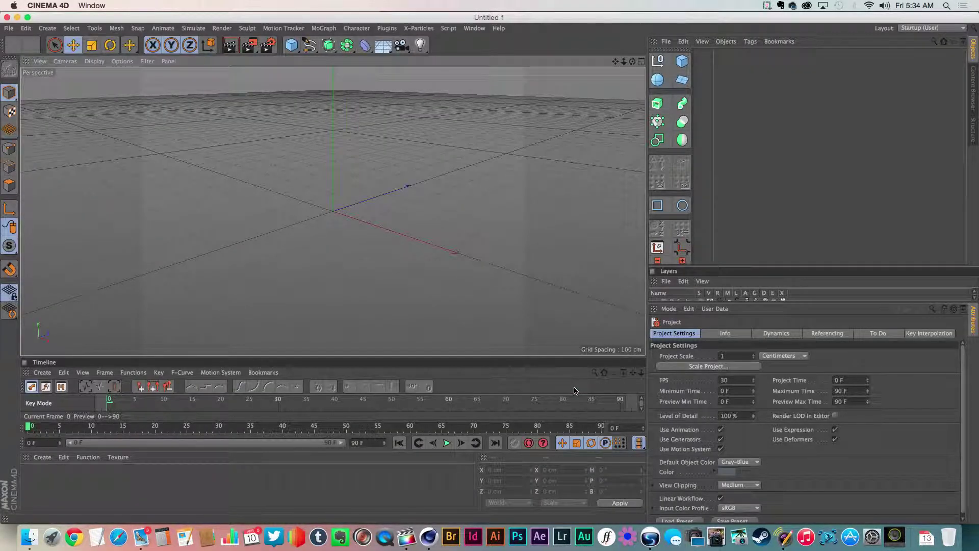
# Step: Add a cube and set viewport shading to Gouraud Shading (Lines)
pyautogui.click(292, 44)
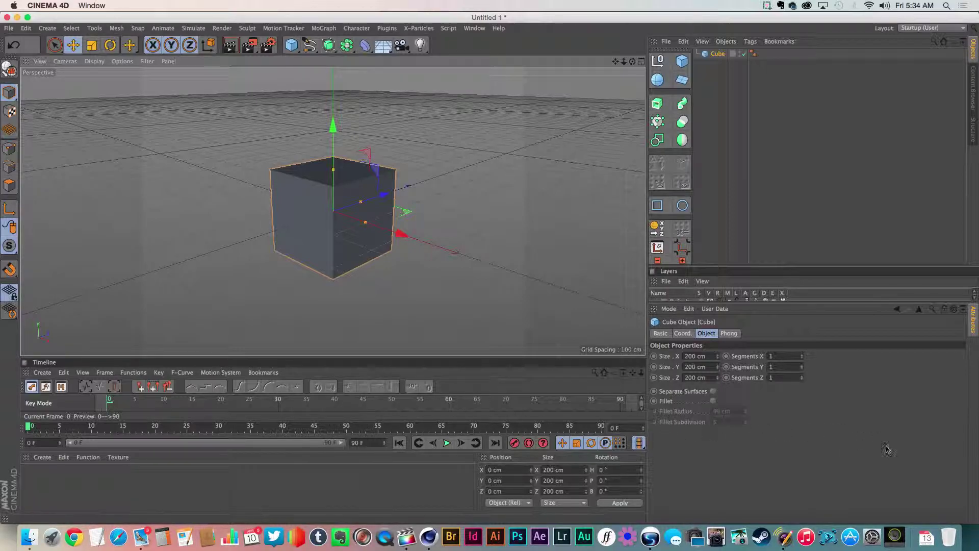
pyautogui.click(669, 310)
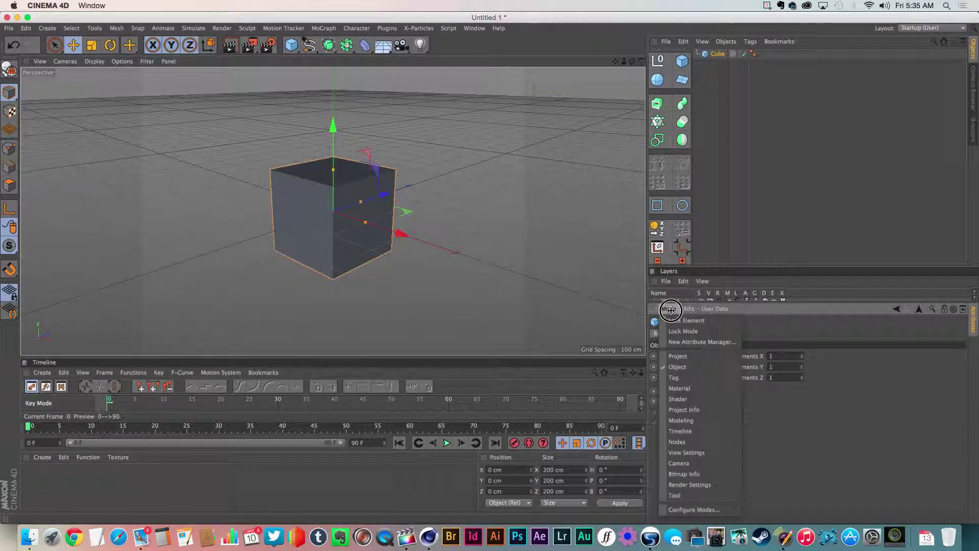
pyautogui.click(721, 450)
pyautogui.click(750, 377)
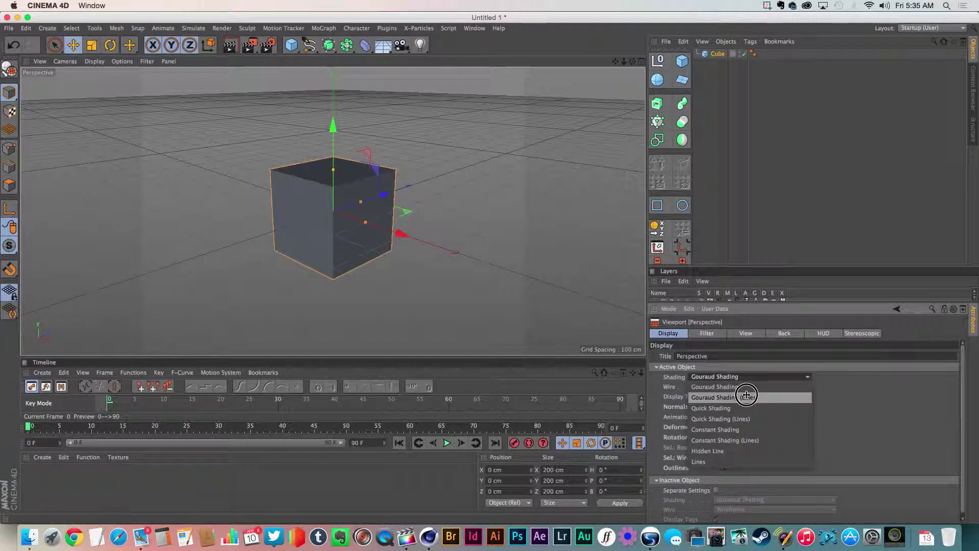
pyautogui.click(735, 388)
# Step: Enable Separate Settings and give the cube 3, 3 and 2 segments
pyautogui.click(717, 491)
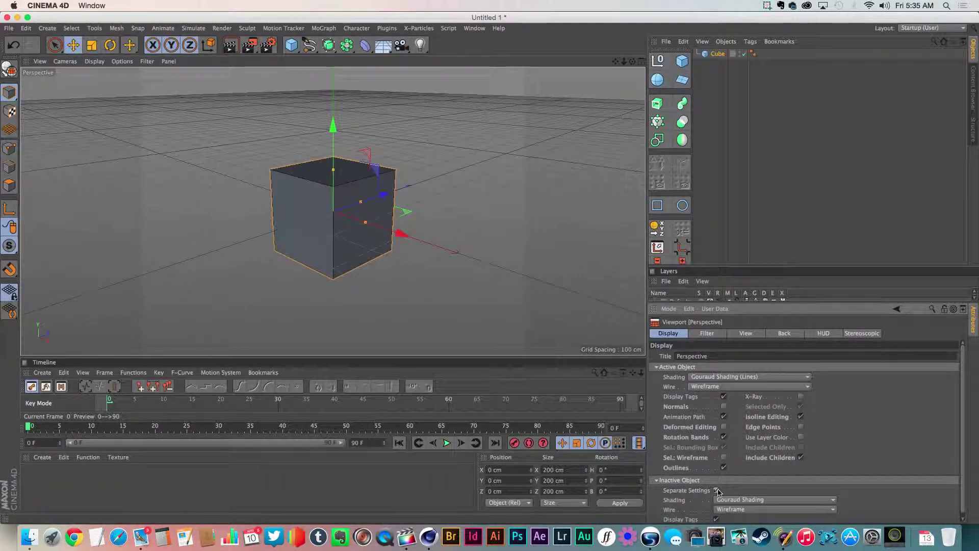
pyautogui.click(718, 54)
pyautogui.click(802, 355)
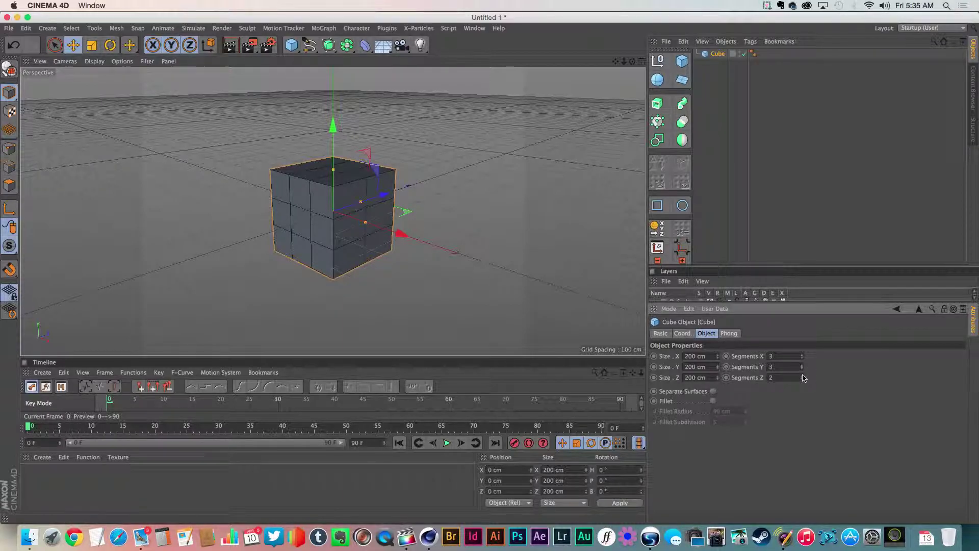
# Step: Reselect the cube and drag in the viewport to tilt it to a skewed rotation
pyautogui.click(774, 61)
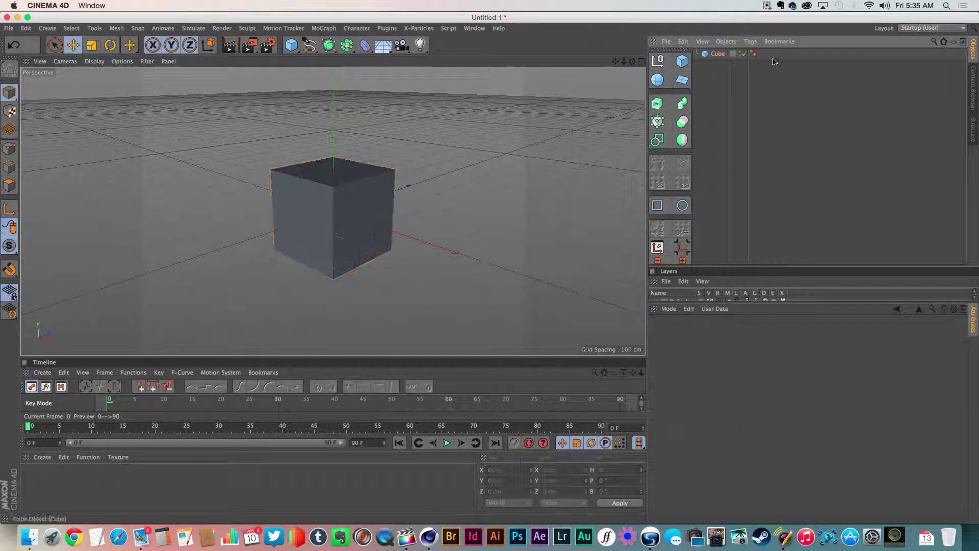
pyautogui.click(715, 54)
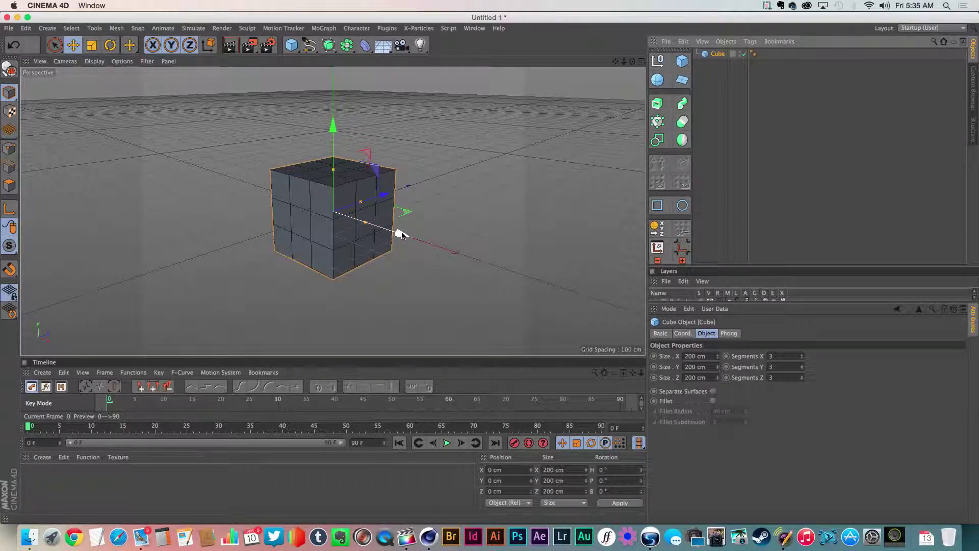
pyautogui.moveTo(398, 233)
pyautogui.mouseDown()
pyautogui.moveTo(409, 387)
pyautogui.moveTo(509, 281)
pyautogui.moveTo(501, 194)
pyautogui.moveTo(296, 149)
pyautogui.moveTo(420, 199)
pyautogui.moveTo(451, 237)
pyautogui.mouseUp()
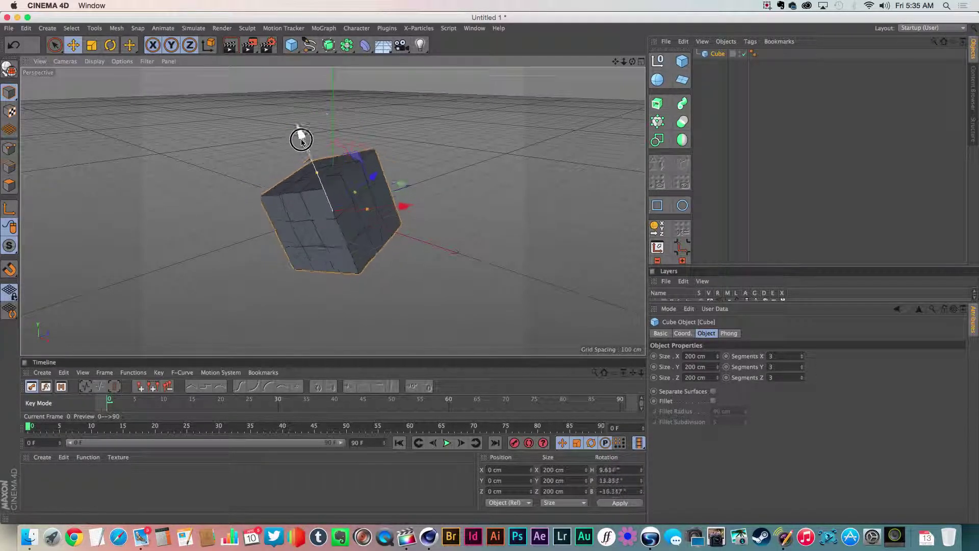
pyautogui.moveTo(453, 122); pyautogui.dragTo(444, 129)
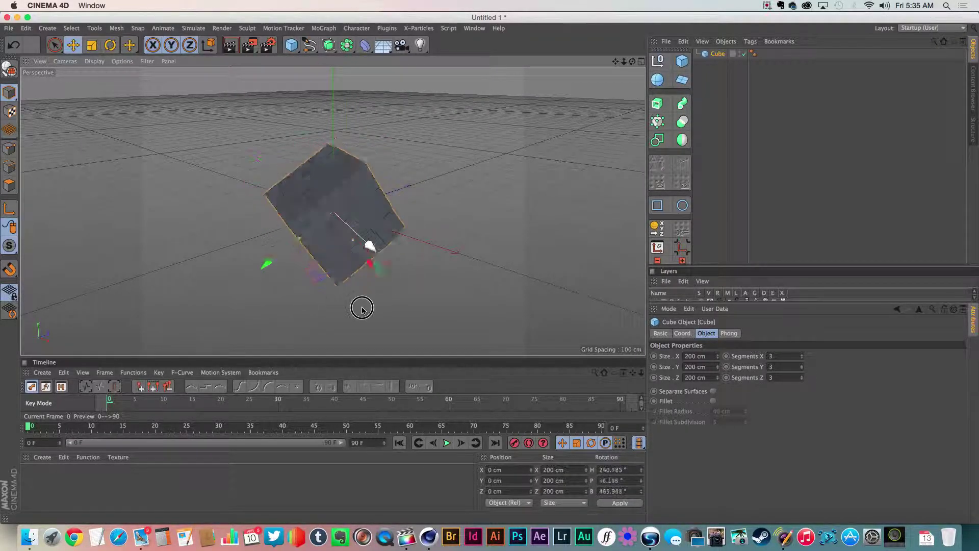
pyautogui.moveTo(532, 138)
pyautogui.mouseDown()
pyautogui.moveTo(379, 136)
pyautogui.moveTo(418, 148)
pyautogui.mouseUp()
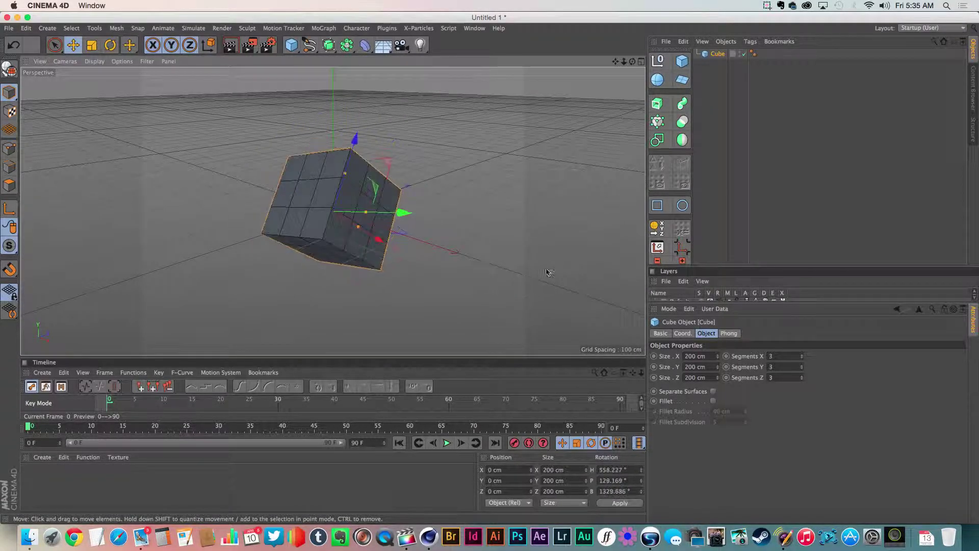
# Step: Reselect the cube and cycle through the Scale, Rotate and Move tools
pyautogui.click(719, 81)
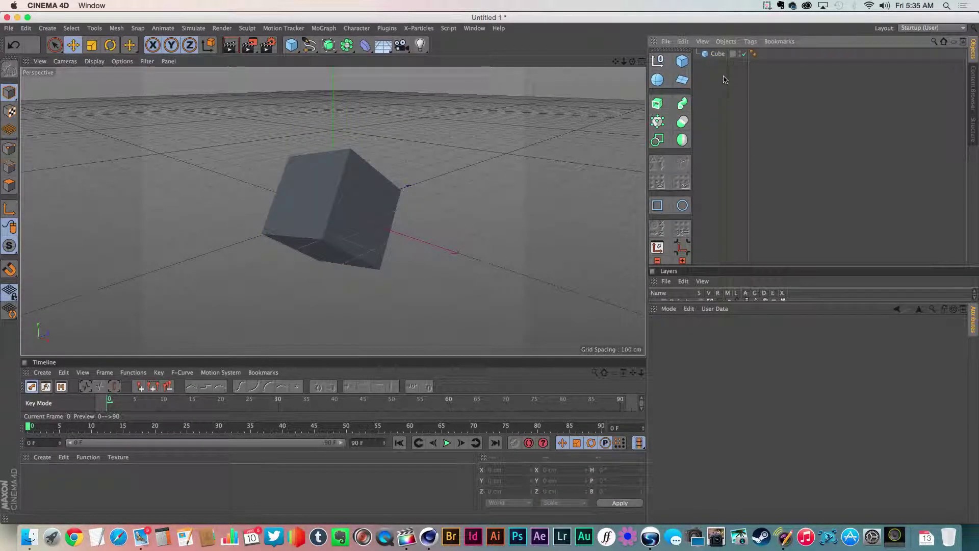
pyautogui.click(718, 54)
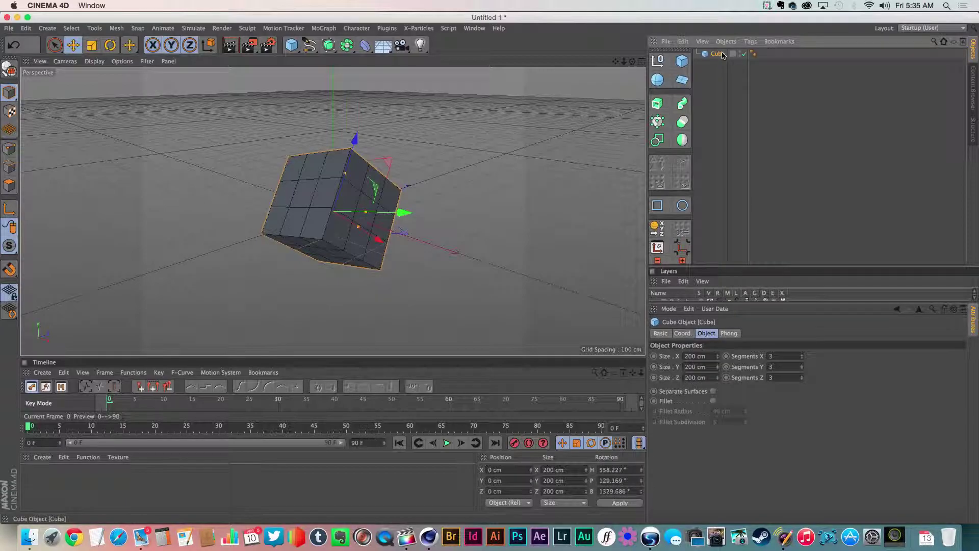
pyautogui.click(91, 45)
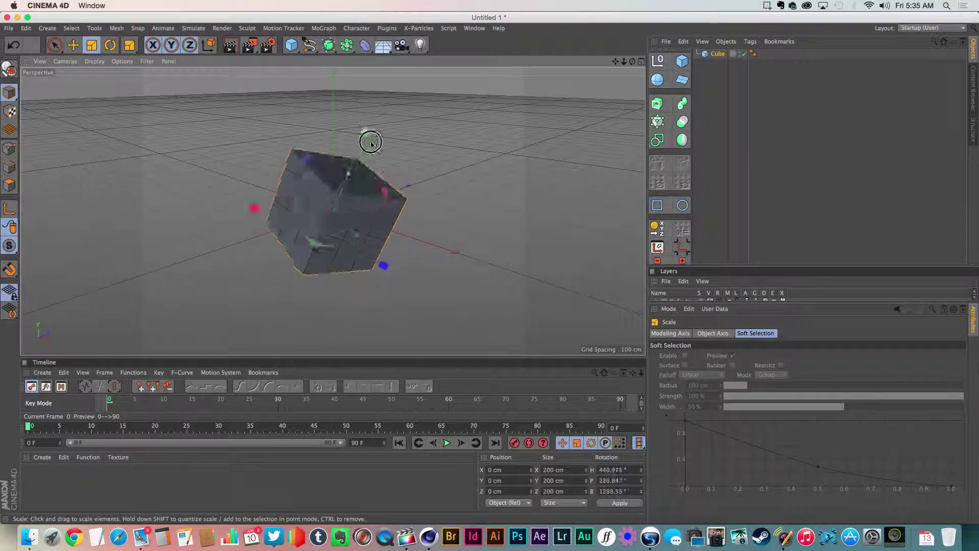
pyautogui.click(110, 44)
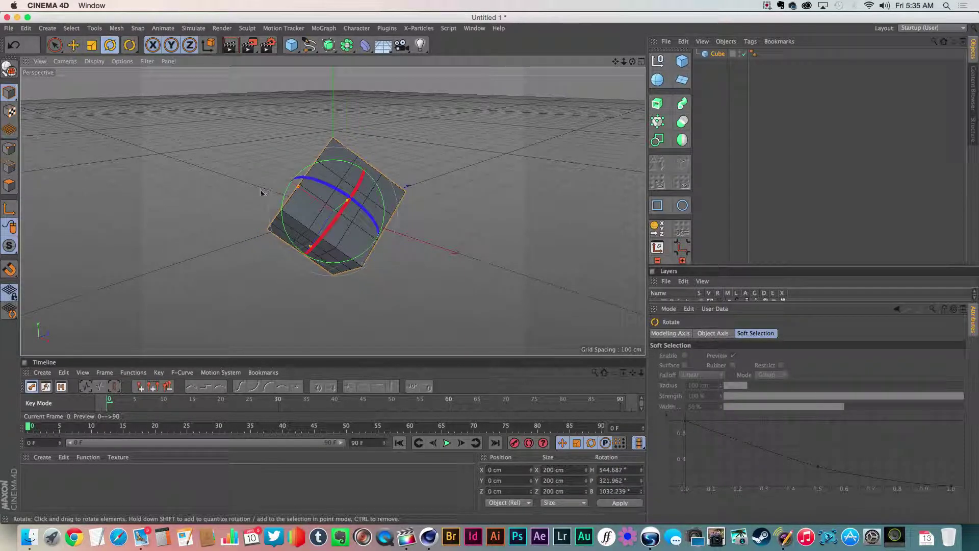
pyautogui.click(74, 48)
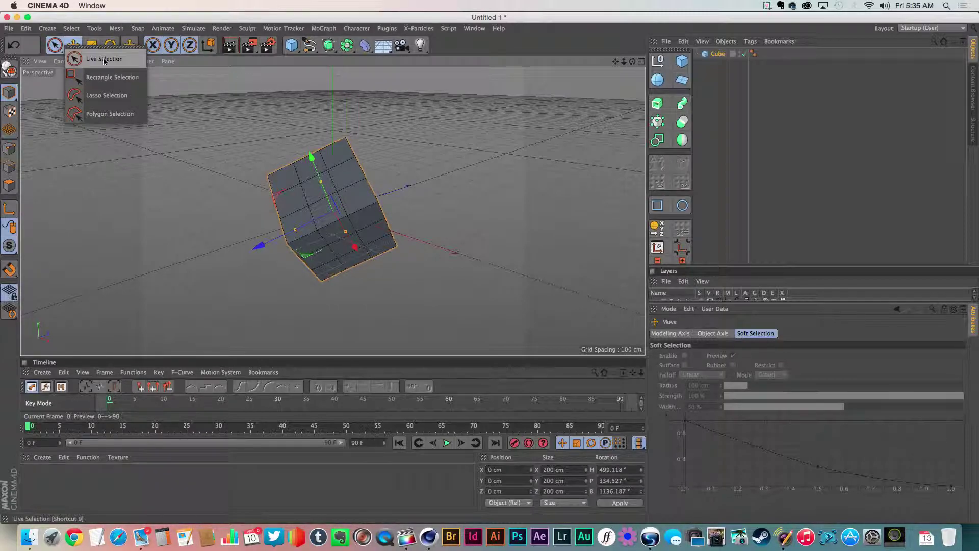
# Step: Try Rectangle and Lasso selection, return to Live Selection, and select the cube
pyautogui.click(104, 60)
pyautogui.click(56, 45)
pyautogui.click(104, 77)
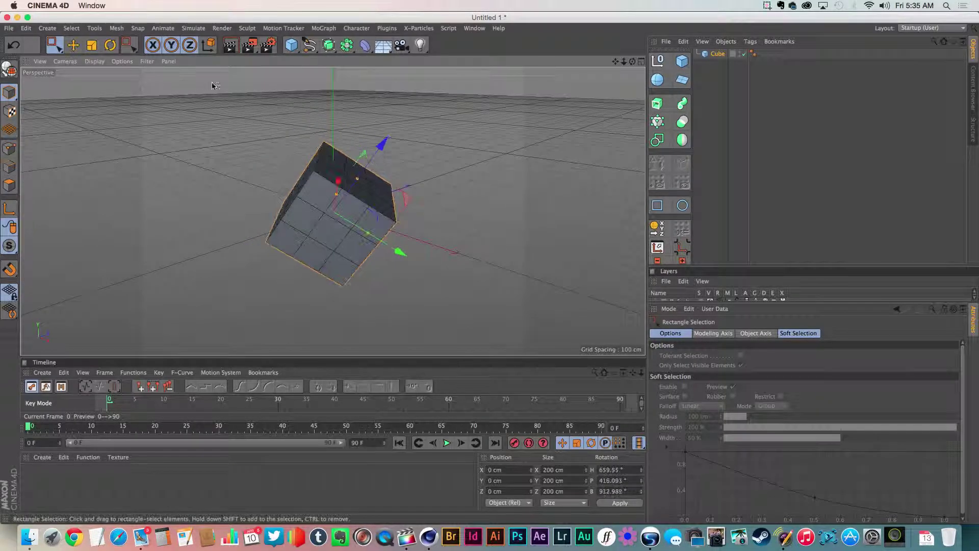
pyautogui.click(52, 45)
pyautogui.click(107, 95)
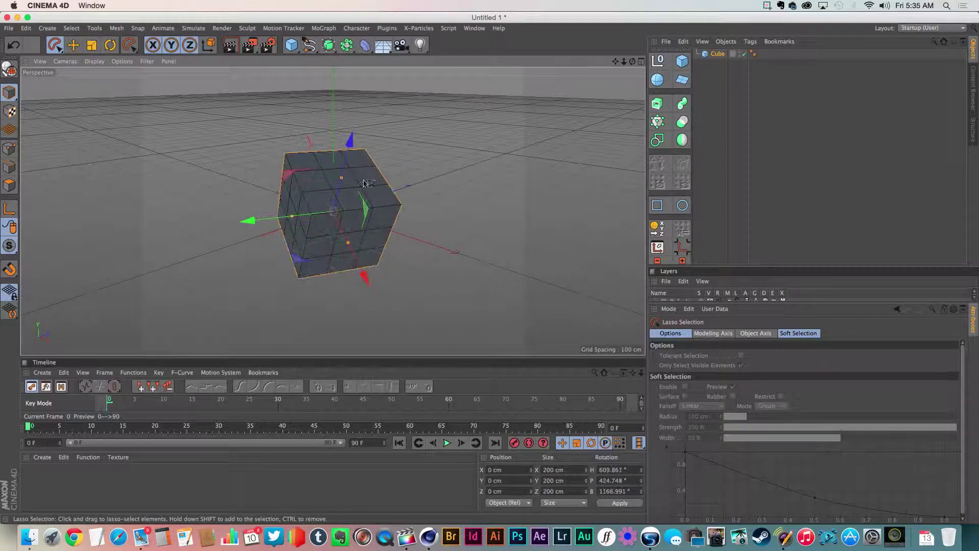
pyautogui.click(53, 45)
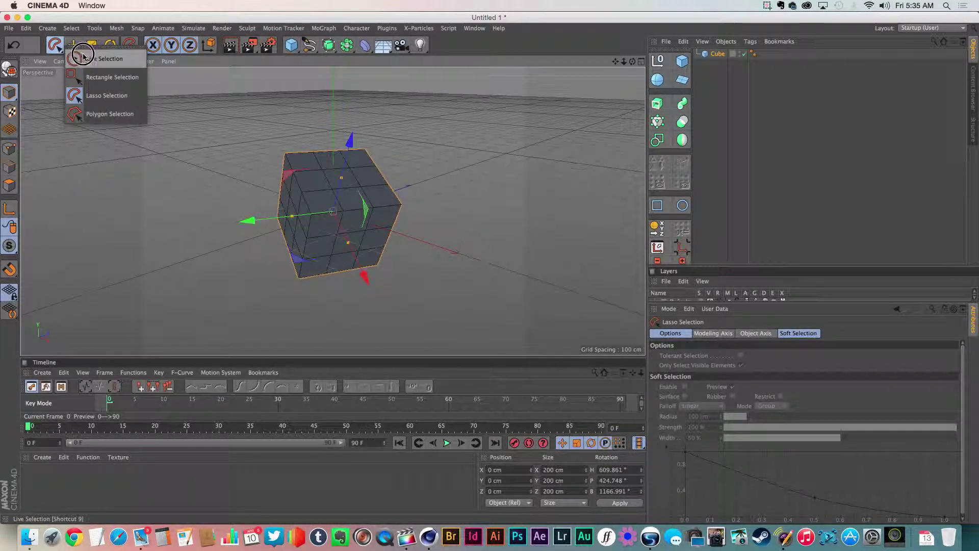
pyautogui.click(92, 58)
pyautogui.click(716, 54)
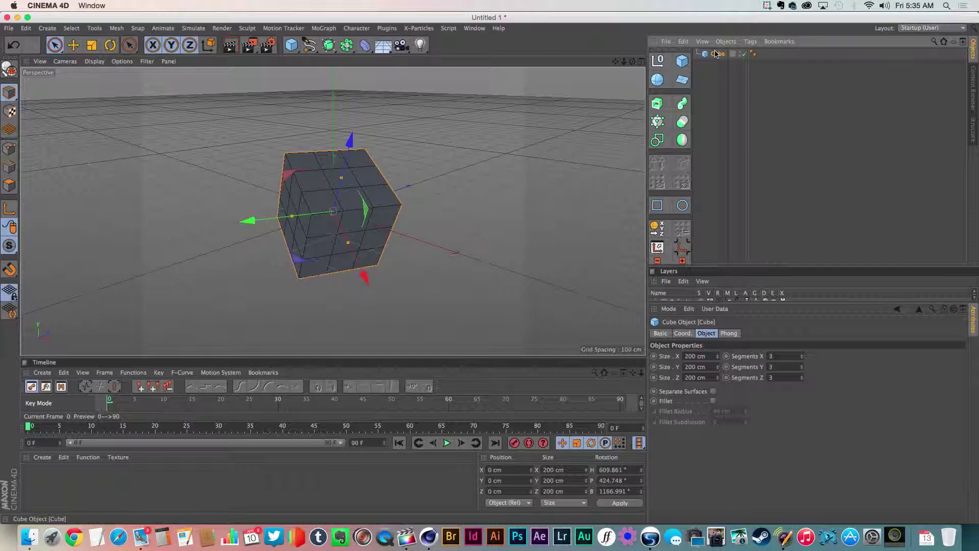
# Step: Switch to Polygons mode and drag in the viewport to tumble the cube
pyautogui.click(10, 184)
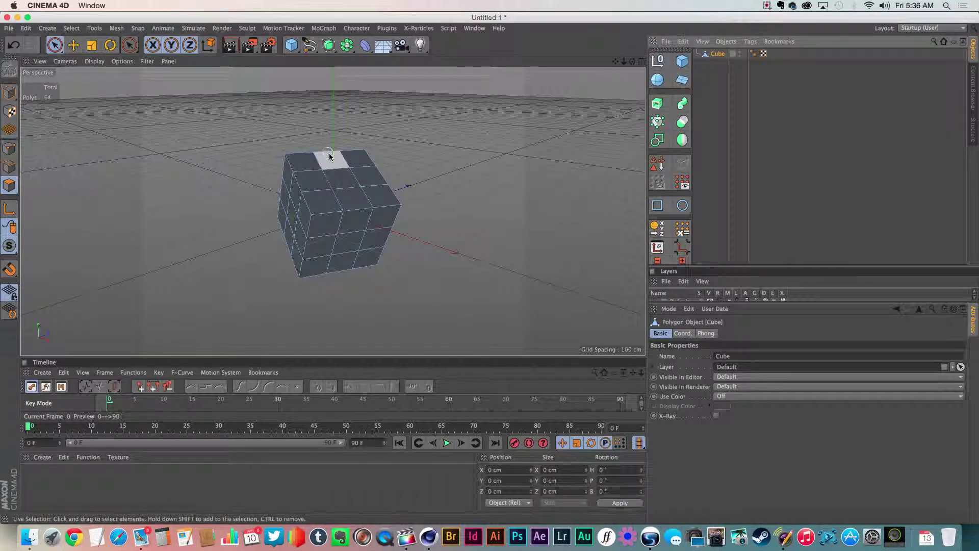
pyautogui.moveTo(330, 157); pyautogui.dragTo(349, 215)
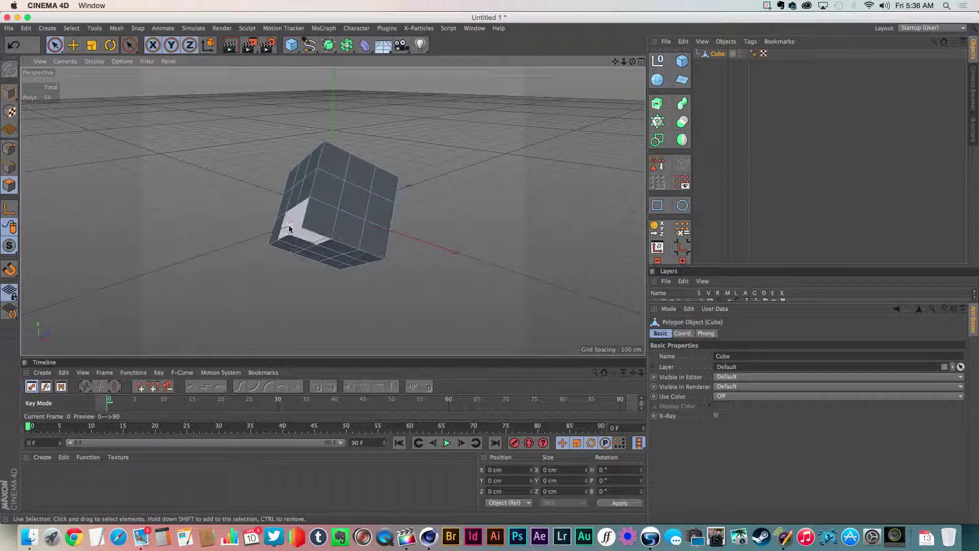
pyautogui.moveTo(336, 195)
pyautogui.mouseDown()
pyautogui.moveTo(341, 151)
pyautogui.moveTo(339, 207)
pyautogui.moveTo(315, 135)
pyautogui.mouseUp()
pyautogui.moveTo(277, 163)
pyautogui.mouseDown()
pyautogui.moveTo(388, 273)
pyautogui.moveTo(306, 192)
pyautogui.moveTo(321, 192)
pyautogui.moveTo(406, 263)
pyautogui.moveTo(345, 282)
pyautogui.mouseUp()
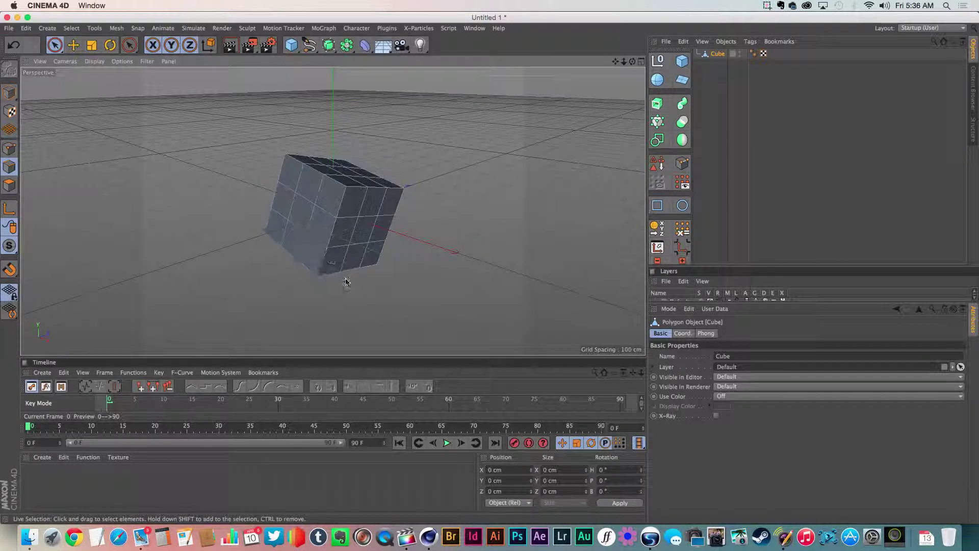
# Step: Switch to Points mode and keep dragging to orbit the view steeply
pyautogui.click(10, 148)
pyautogui.moveTo(153, 180)
pyautogui.mouseDown()
pyautogui.moveTo(334, 259)
pyautogui.moveTo(402, 140)
pyautogui.moveTo(319, 258)
pyautogui.moveTo(365, 158)
pyautogui.moveTo(337, 222)
pyautogui.mouseUp()
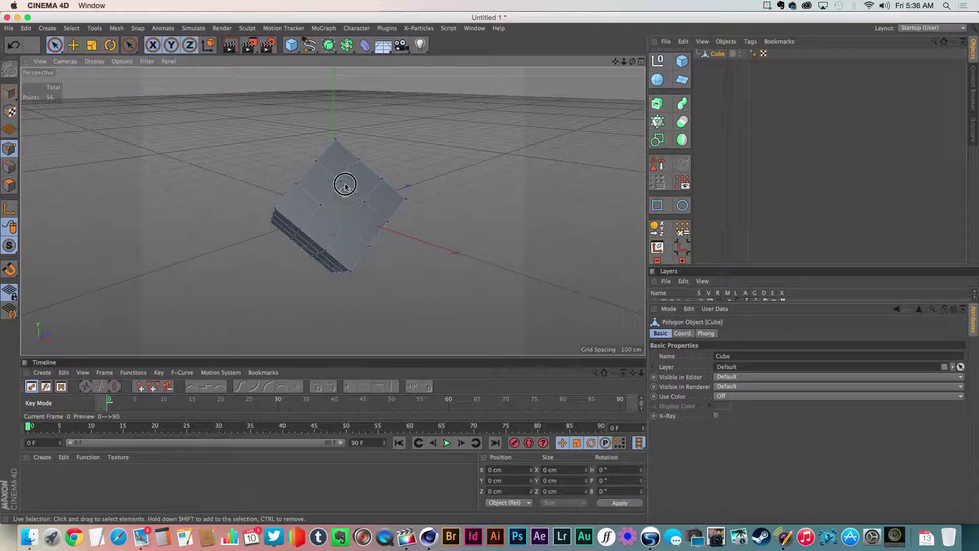
pyautogui.moveTo(345, 184)
pyautogui.mouseDown()
pyautogui.moveTo(350, 164)
pyautogui.moveTo(365, 166)
pyautogui.moveTo(357, 99)
pyautogui.moveTo(341, 208)
pyautogui.moveTo(348, 185)
pyautogui.moveTo(253, 205)
pyautogui.moveTo(324, 188)
pyautogui.moveTo(385, 214)
pyautogui.moveTo(397, 151)
pyautogui.moveTo(415, 179)
pyautogui.moveTo(351, 259)
pyautogui.moveTo(485, 175)
pyautogui.moveTo(387, 221)
pyautogui.moveTo(578, 142)
pyautogui.mouseUp()
pyautogui.moveTo(486, 182)
pyautogui.mouseDown()
pyautogui.moveTo(280, 242)
pyautogui.moveTo(334, 243)
pyautogui.moveTo(520, 179)
pyautogui.moveTo(406, 210)
pyautogui.moveTo(431, 300)
pyautogui.moveTo(507, 301)
pyautogui.moveTo(389, 158)
pyautogui.moveTo(401, 217)
pyautogui.moveTo(337, 229)
pyautogui.moveTo(383, 164)
pyautogui.mouseUp()
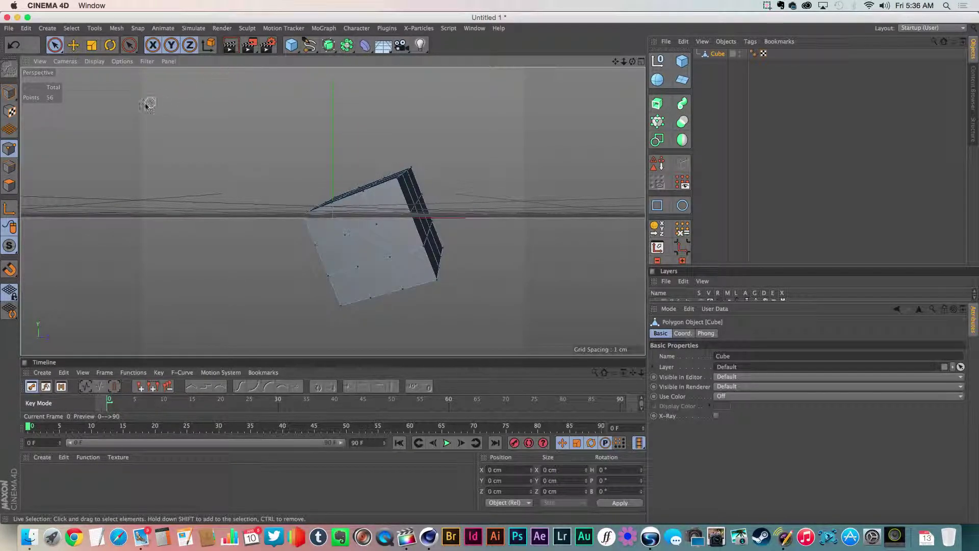
# Step: Switch to Model mode and add a 400 cm Rectangle spline
pyautogui.click(9, 92)
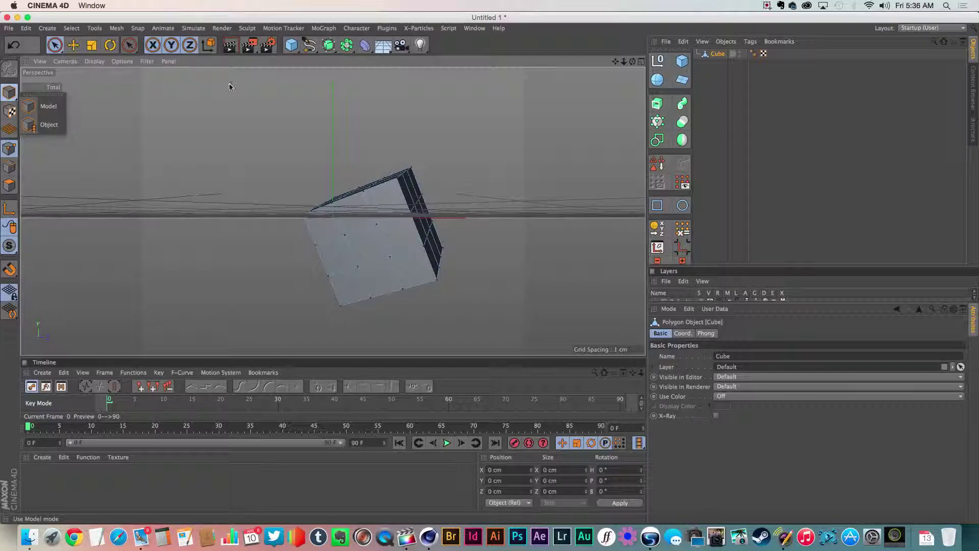
pyautogui.click(47, 108)
pyautogui.click(769, 96)
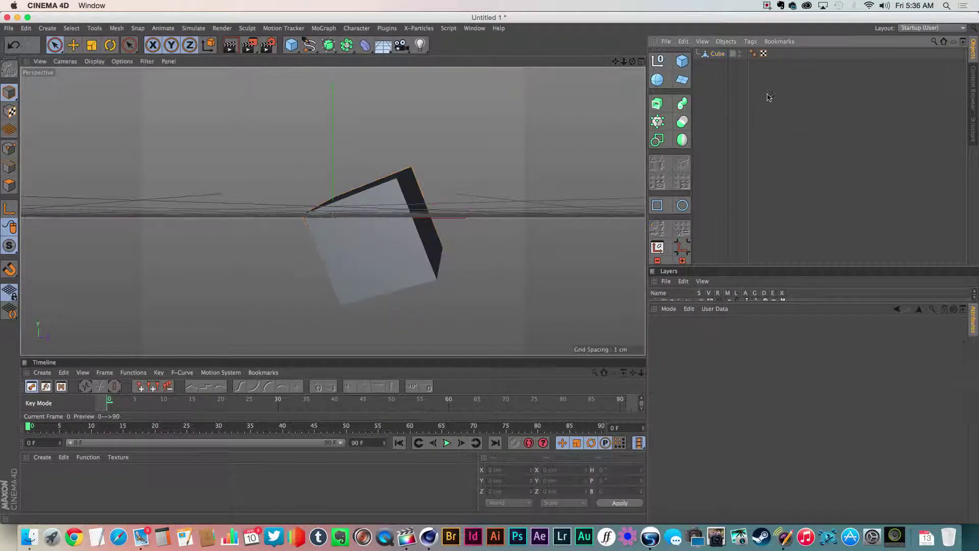
pyautogui.click(329, 50)
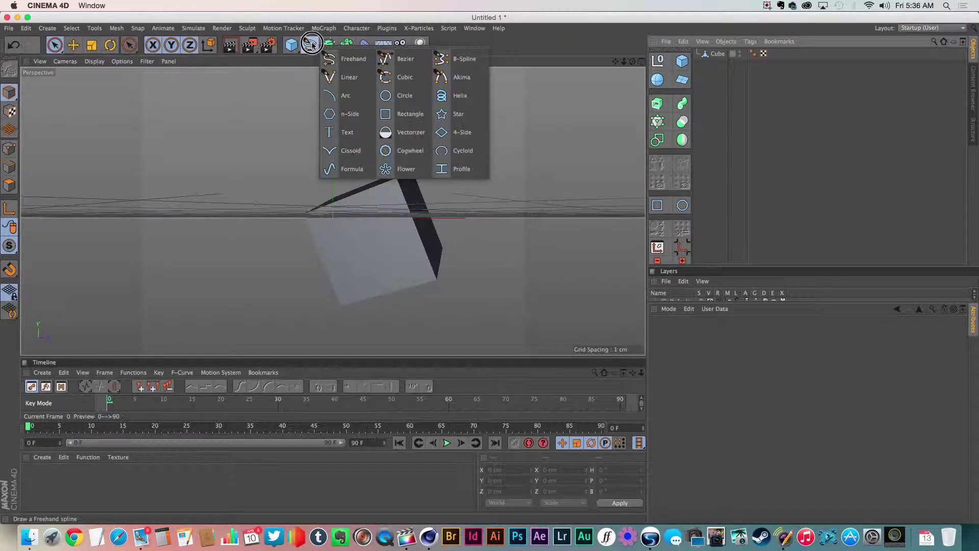
pyautogui.click(416, 105)
# Step: Rotate the rectangle spline well off its flat orientation with the rotate tool
pyautogui.press('r')
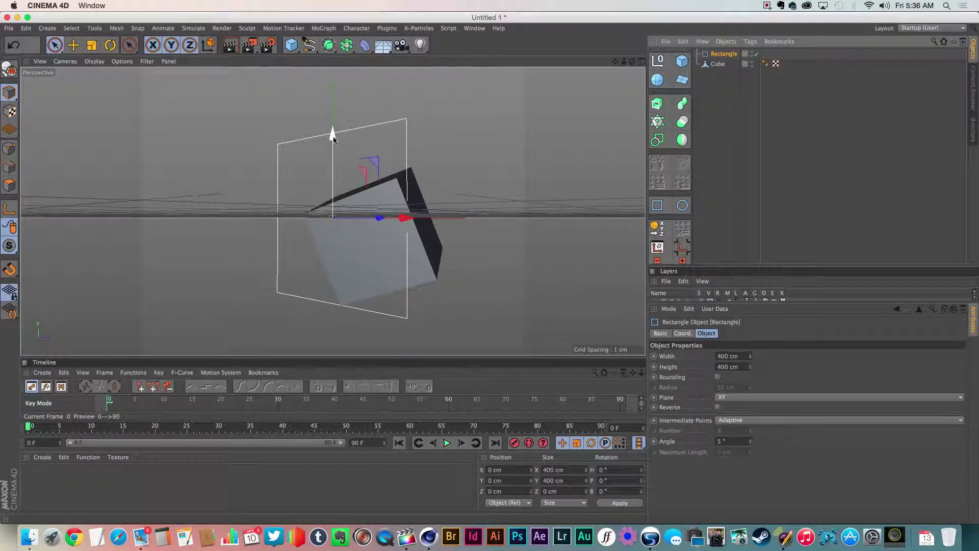
pyautogui.moveTo(332, 135)
pyautogui.mouseDown()
pyautogui.moveTo(304, 237)
pyautogui.moveTo(403, 181)
pyautogui.mouseUp()
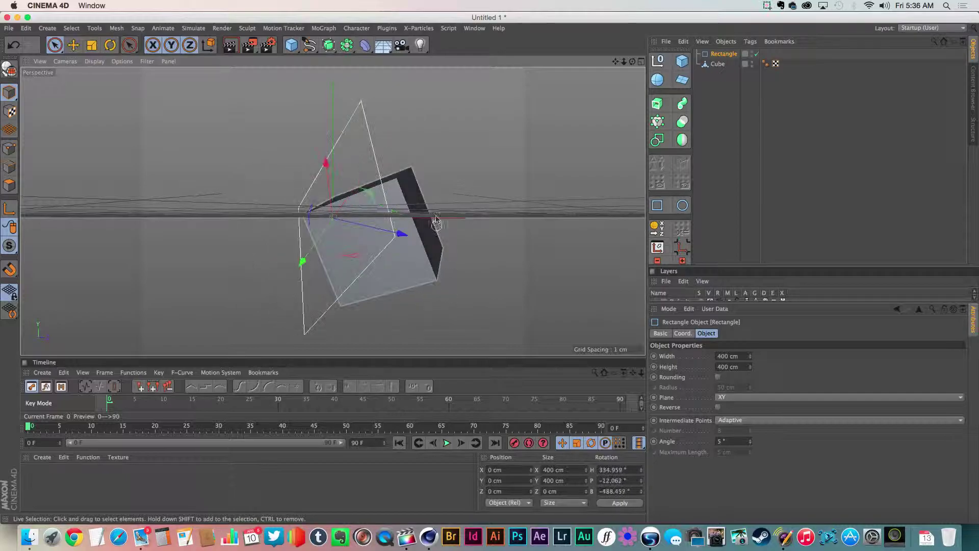
pyautogui.moveTo(404, 181)
pyautogui.mouseDown()
pyautogui.moveTo(240, 295)
pyautogui.moveTo(431, 151)
pyautogui.moveTo(484, 141)
pyautogui.mouseUp()
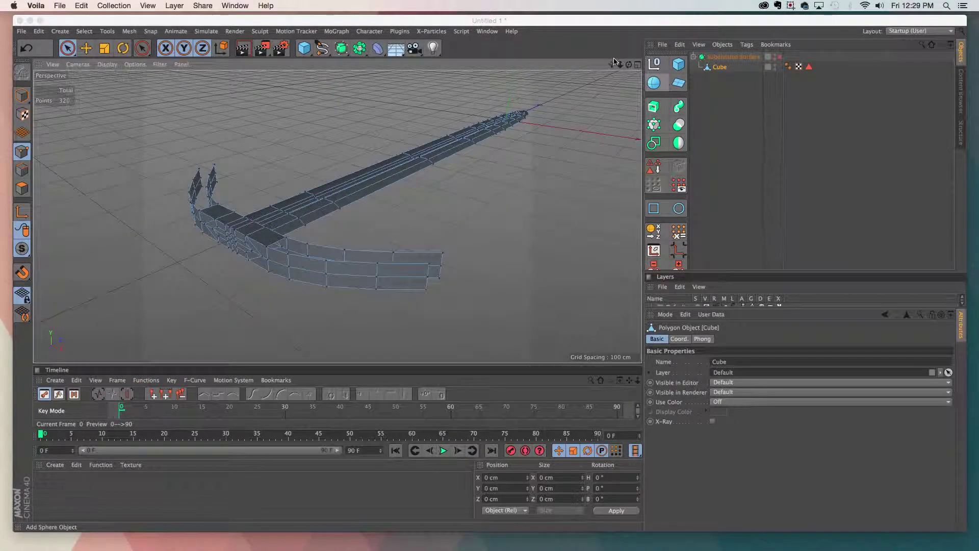
pyautogui.moveTo(628, 64); pyautogui.dragTo(615, 75)
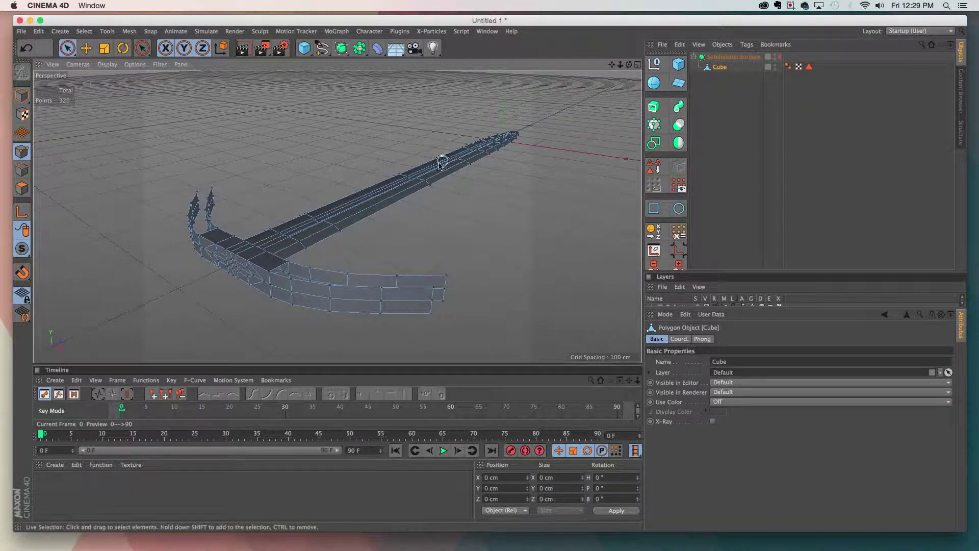
pyautogui.moveTo(337, 232)
pyautogui.keyDown('alt'); pyautogui.mouseDown()
pyautogui.moveTo(416, 183)
pyautogui.moveTo(380, 256)
pyautogui.moveTo(392, 215)
pyautogui.moveTo(375, 230)
pyautogui.moveTo(321, 211)
pyautogui.moveTo(328, 221)
pyautogui.moveTo(339, 214)
pyautogui.moveTo(329, 206)
pyautogui.mouseUp(); pyautogui.keyUp('alt')
pyautogui.click(85, 47)
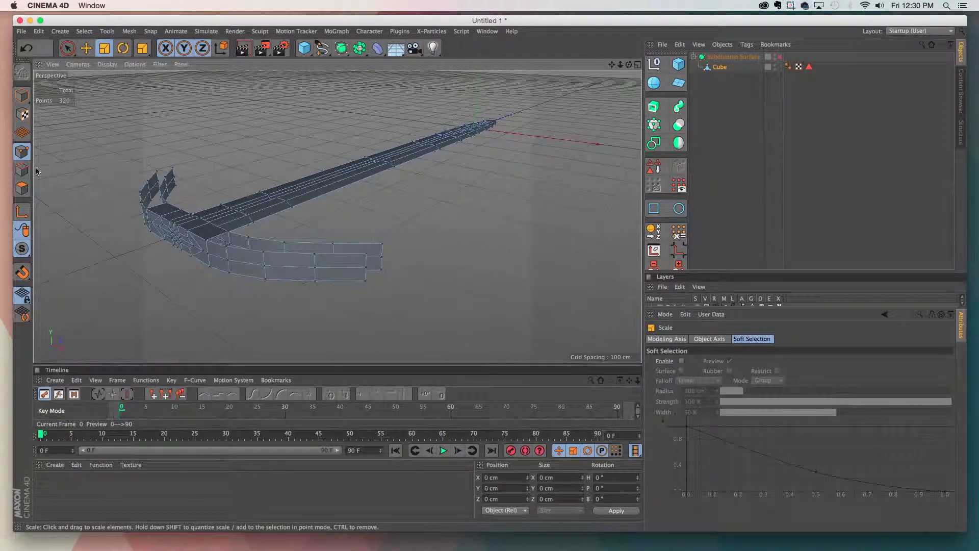
pyautogui.click(67, 48)
pyautogui.moveTo(248, 205)
pyautogui.keyDown('alt'); pyautogui.mouseDown()
pyautogui.moveTo(338, 214)
pyautogui.moveTo(164, 193)
pyautogui.mouseUp(); pyautogui.keyUp('alt')
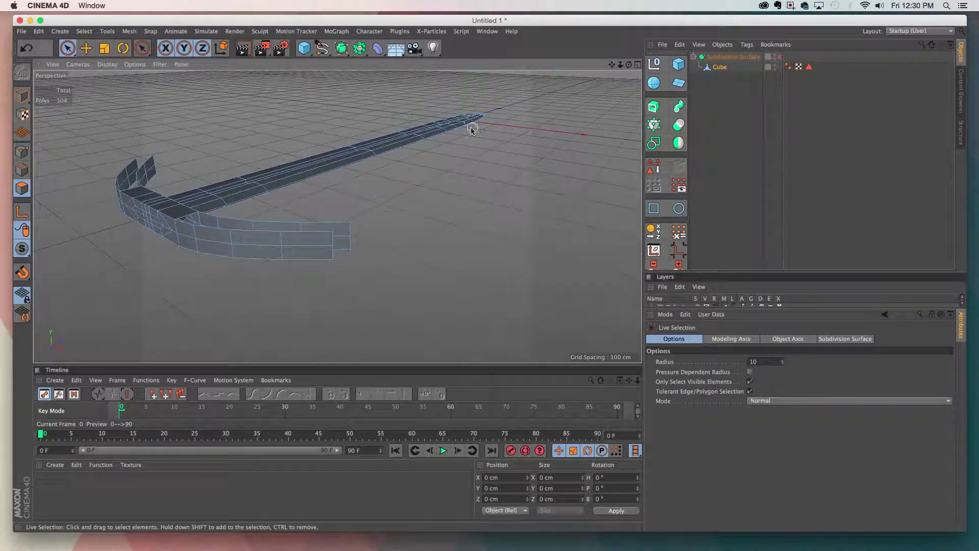
pyautogui.moveTo(472, 129)
pyautogui.keyDown('alt'); pyautogui.mouseDown()
pyautogui.moveTo(349, 190)
pyautogui.moveTo(352, 232)
pyautogui.moveTo(267, 261)
pyautogui.moveTo(372, 220)
pyautogui.moveTo(339, 214)
pyautogui.moveTo(376, 231)
pyautogui.moveTo(375, 219)
pyautogui.moveTo(371, 231)
pyautogui.moveTo(398, 207)
pyautogui.mouseUp(); pyautogui.keyUp('alt')
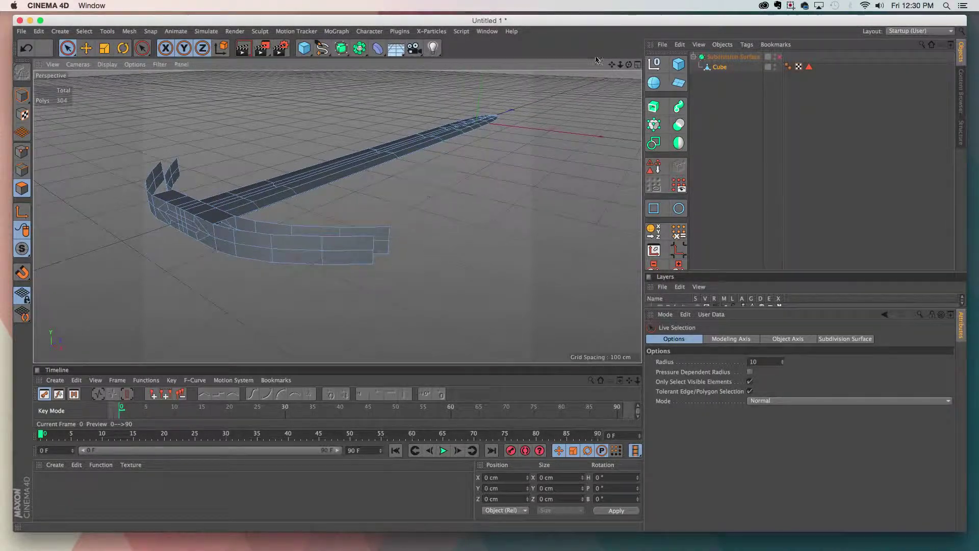
pyautogui.moveTo(626, 70); pyautogui.dragTo(742, 103)
pyautogui.moveTo(342, 254)
pyautogui.keyDown('alt'); pyautogui.mouseDown()
pyautogui.moveTo(332, 219)
pyautogui.moveTo(330, 237)
pyautogui.moveTo(273, 215)
pyautogui.mouseUp(); pyautogui.keyUp('alt')
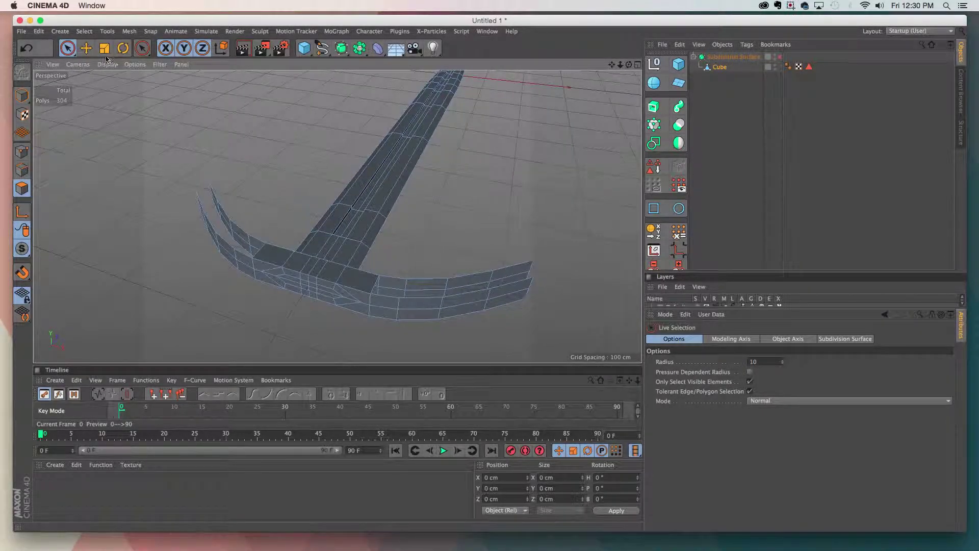
pyautogui.click(22, 169)
pyautogui.moveTo(350, 253)
pyautogui.keyDown('alt'); pyautogui.mouseDown()
pyautogui.moveTo(325, 246)
pyautogui.moveTo(367, 214)
pyautogui.moveTo(350, 267)
pyautogui.moveTo(309, 189)
pyautogui.mouseUp(); pyautogui.keyUp('alt')
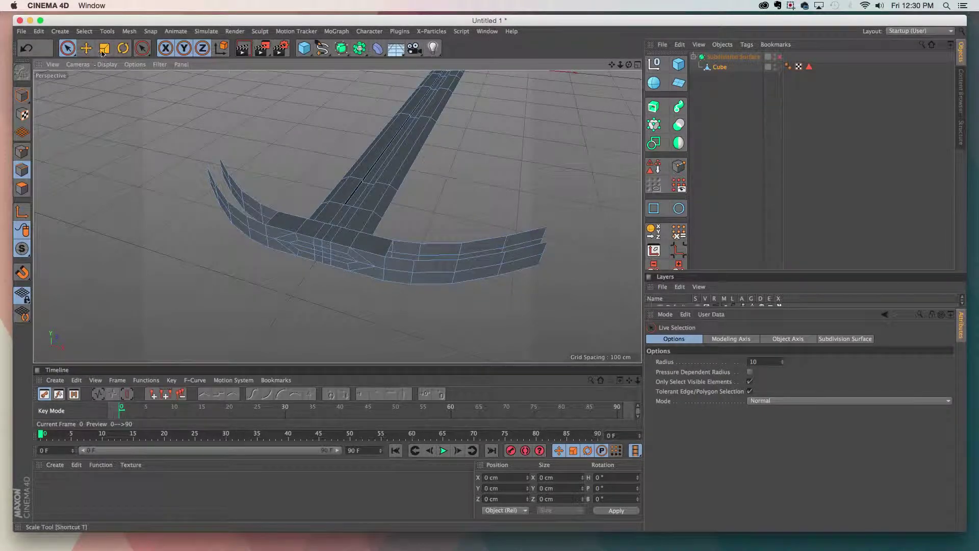
pyautogui.click(22, 152)
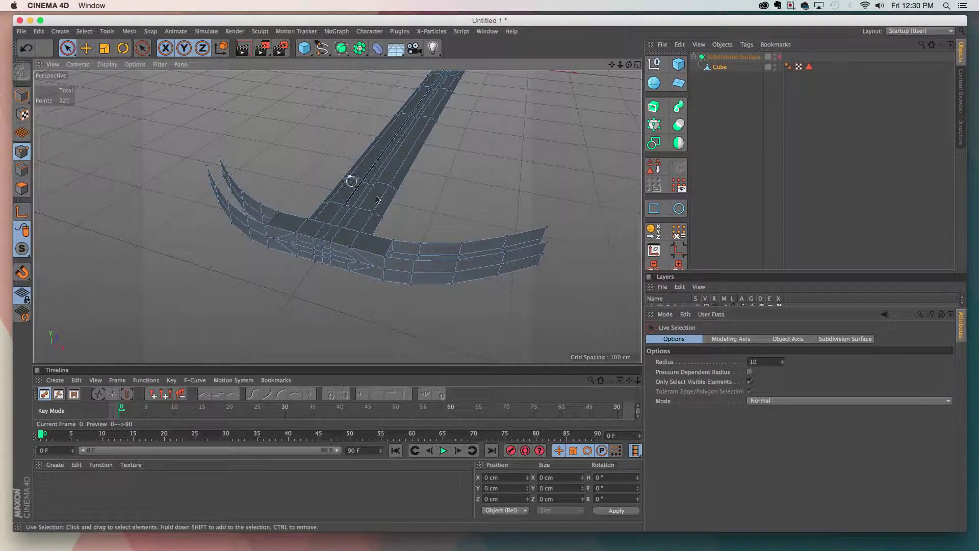
pyautogui.moveTo(437, 244)
pyautogui.keyDown('alt'); pyautogui.mouseDown()
pyautogui.moveTo(429, 301)
pyautogui.moveTo(498, 284)
pyautogui.moveTo(312, 246)
pyautogui.mouseUp(); pyautogui.keyUp('alt')
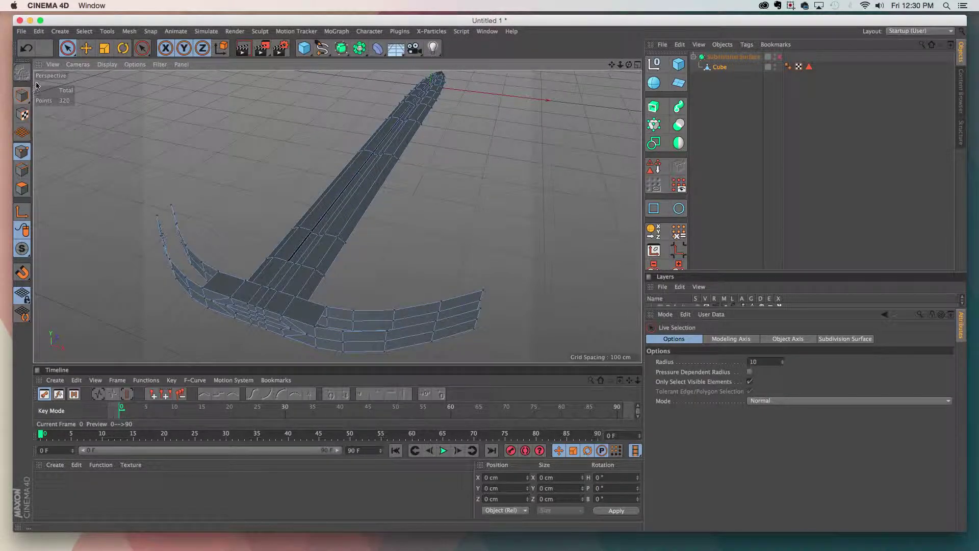
pyautogui.click(22, 94)
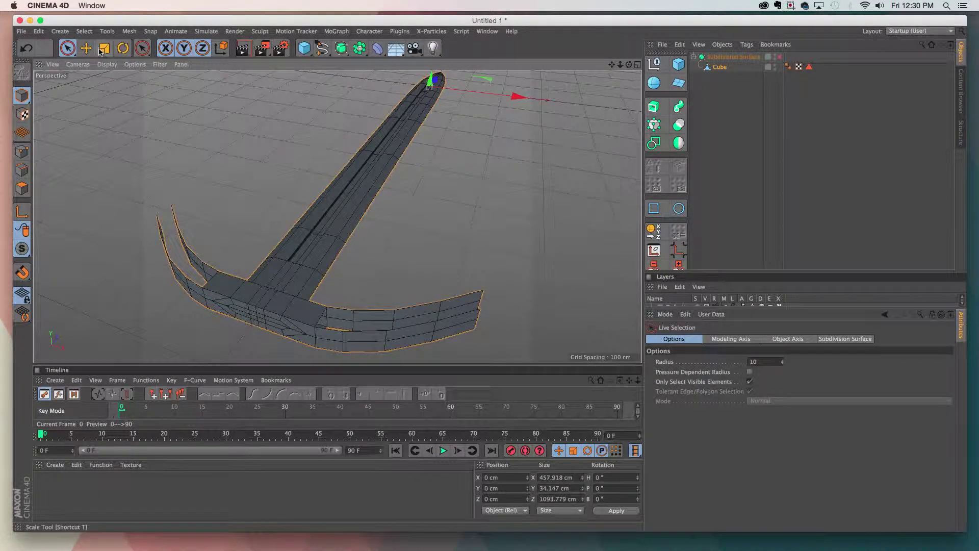
pyautogui.click(125, 49)
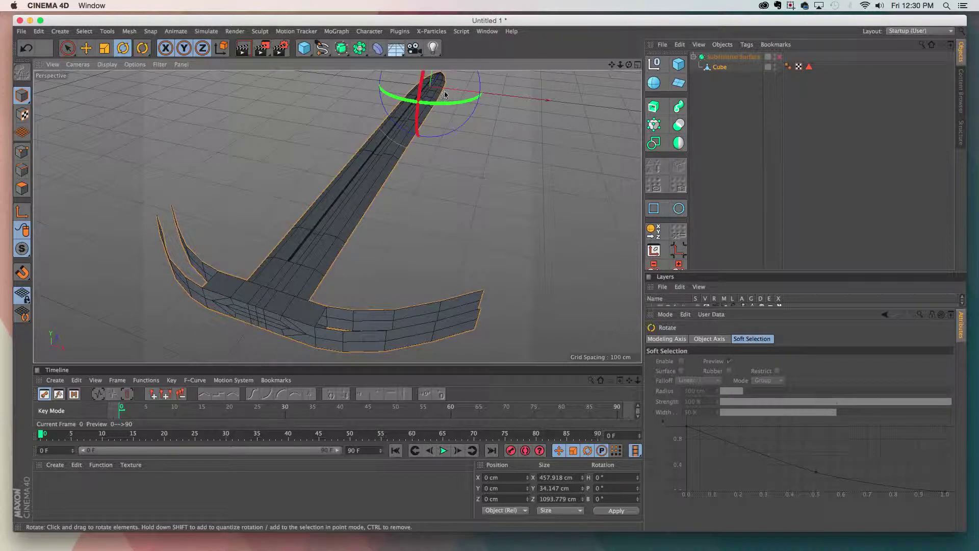
pyautogui.moveTo(419, 92)
pyautogui.keyDown('alt'); pyautogui.mouseDown()
pyautogui.moveTo(425, 117)
pyautogui.moveTo(409, 119)
pyautogui.mouseUp(); pyautogui.keyUp('alt')
pyautogui.press('e')
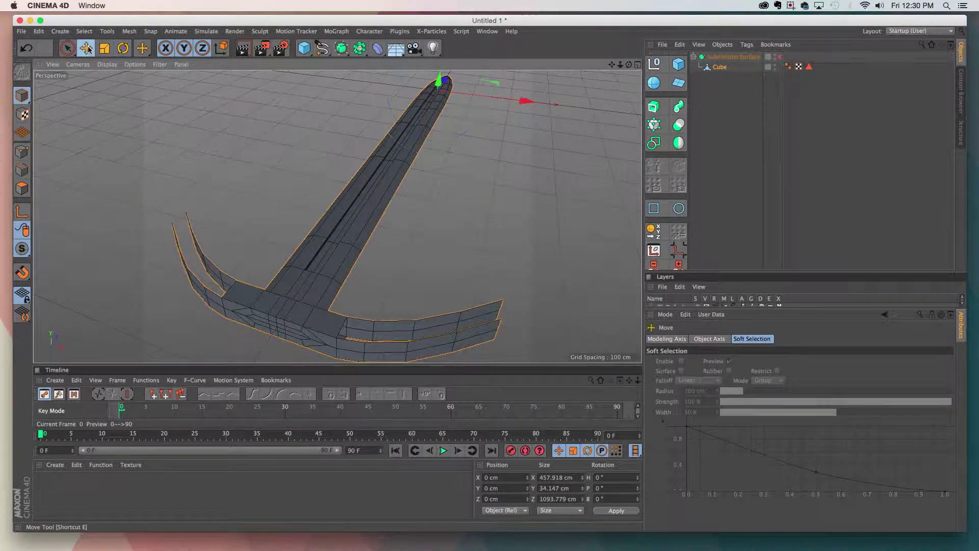
pyautogui.scroll(3, 408, 119)
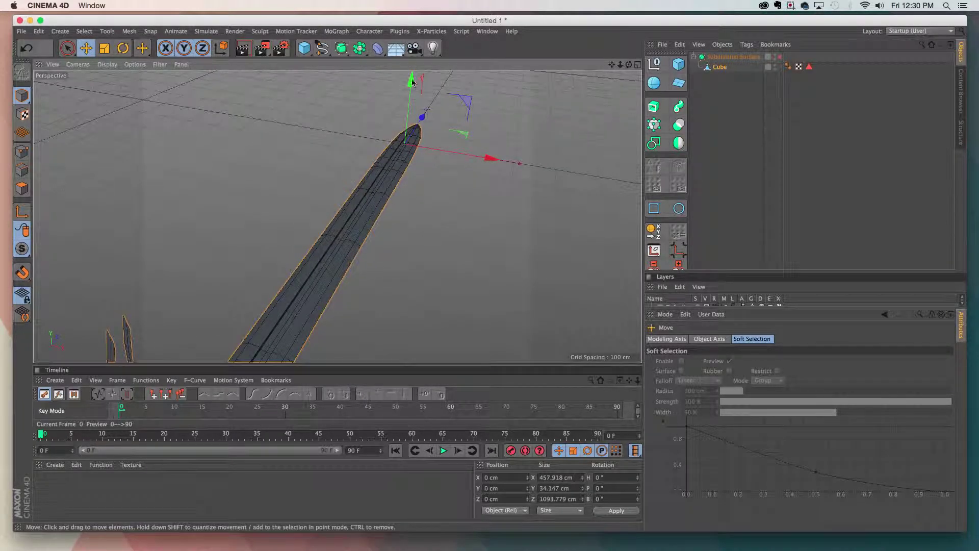
pyautogui.moveTo(489, 158)
pyautogui.keyDown('alt'); pyautogui.mouseDown()
pyautogui.moveTo(398, 263)
pyautogui.moveTo(448, 187)
pyautogui.moveTo(361, 231)
pyautogui.mouseUp(); pyautogui.keyUp('alt')
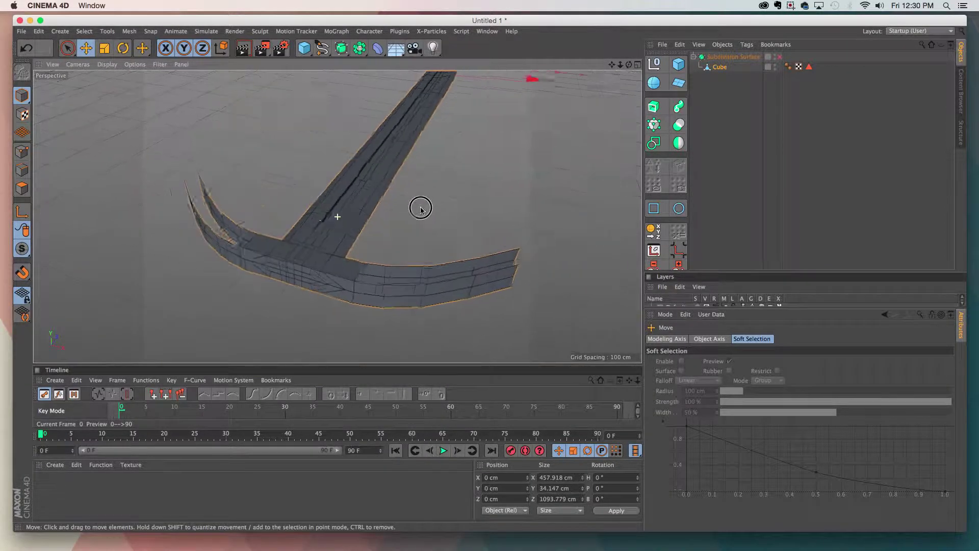
pyautogui.keyDown('alt'); pyautogui.moveTo(420, 208); pyautogui.dragTo(381, 238); pyautogui.keyUp('alt')
# Step: Add a new cube, frame it, and orbit the view around it
pyautogui.click(753, 124)
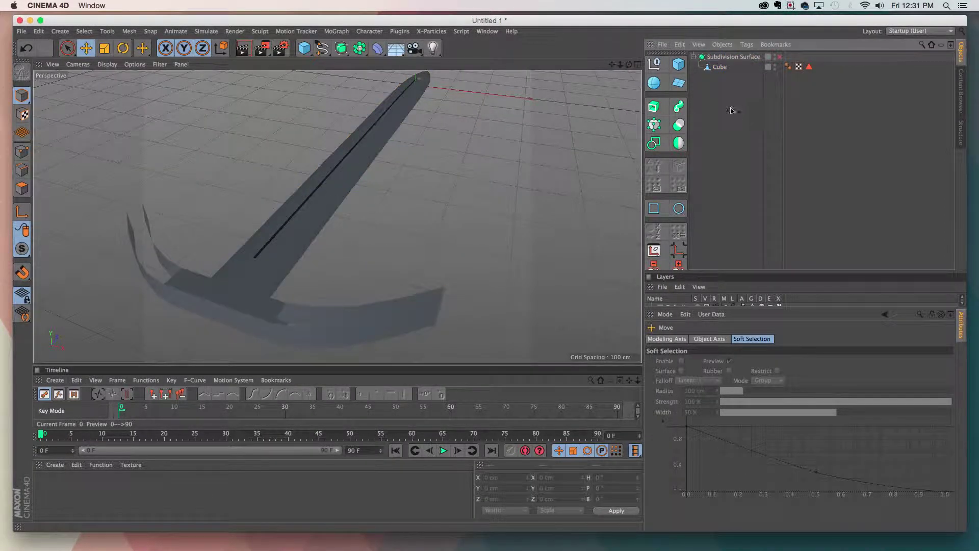
pyautogui.click(679, 64)
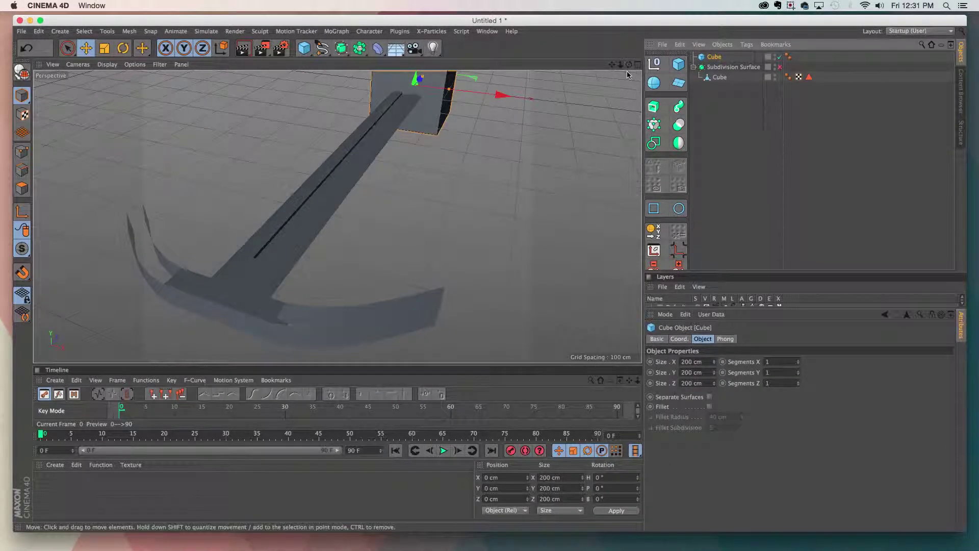
pyautogui.press('o')
pyautogui.keyDown('alt'); pyautogui.moveTo(422, 346); pyautogui.dragTo(344, 179); pyautogui.keyUp('alt')
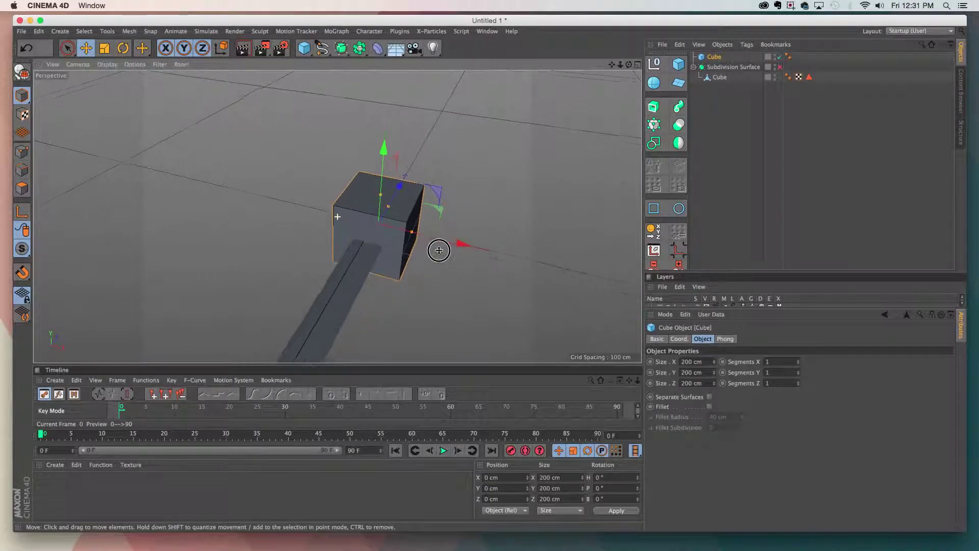
pyautogui.keyDown('alt'); pyautogui.moveTo(345, 179); pyautogui.dragTo(437, 247); pyautogui.keyUp('alt')
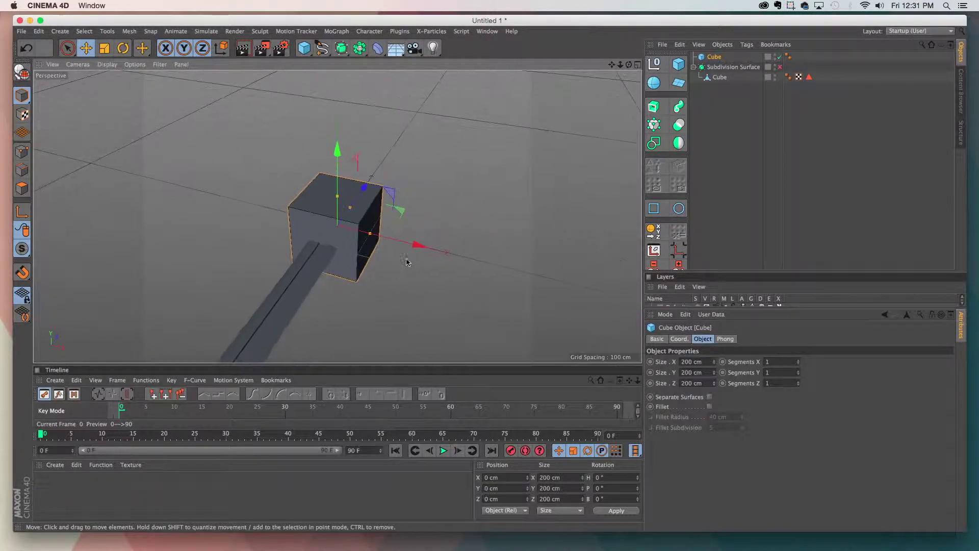
# Step: Hide the subdivided handle model and select the stray top-level Cube
pyautogui.click(777, 68)
pyautogui.click(746, 108)
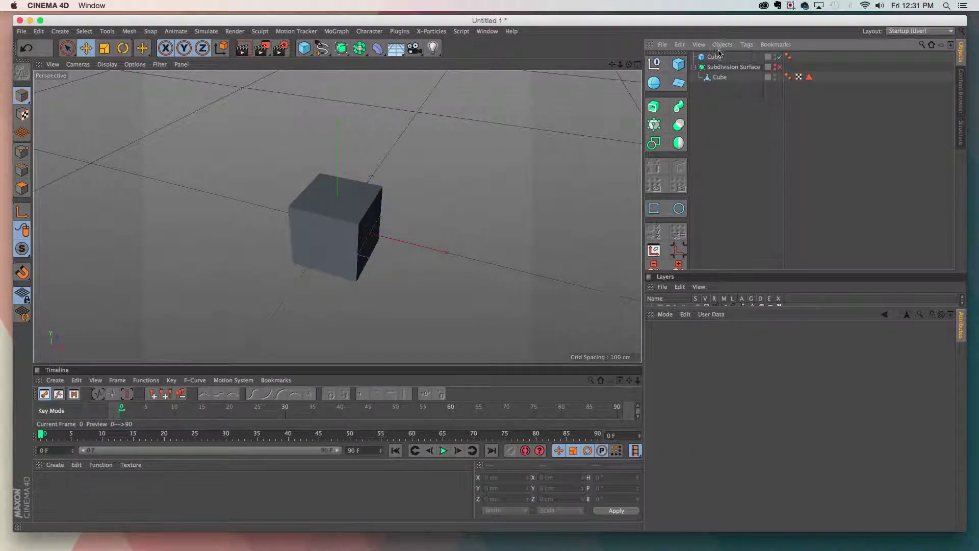
pyautogui.click(714, 56)
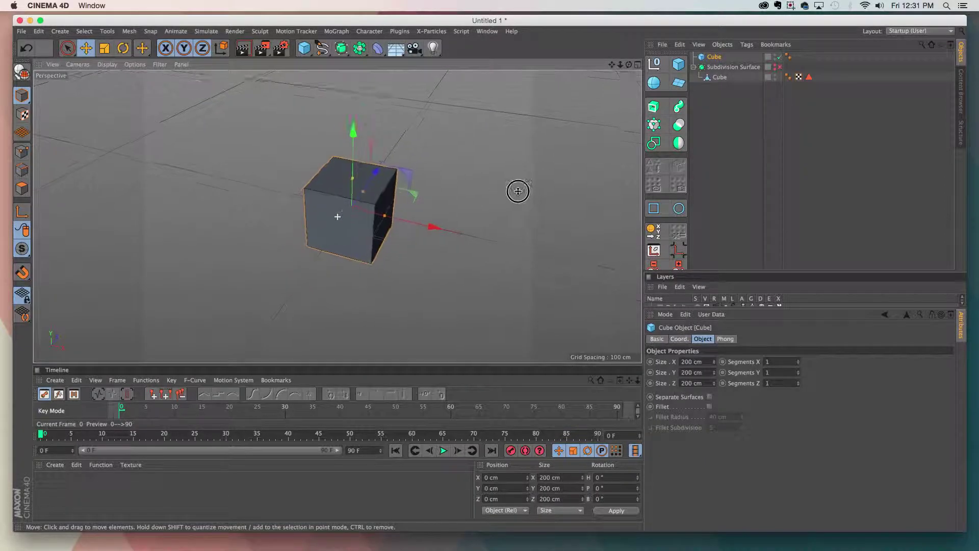
pyautogui.moveTo(621, 64)
pyautogui.mouseDown()
pyautogui.moveTo(632, 66)
pyautogui.moveTo(412, 160)
pyautogui.moveTo(410, 233)
pyautogui.mouseUp()
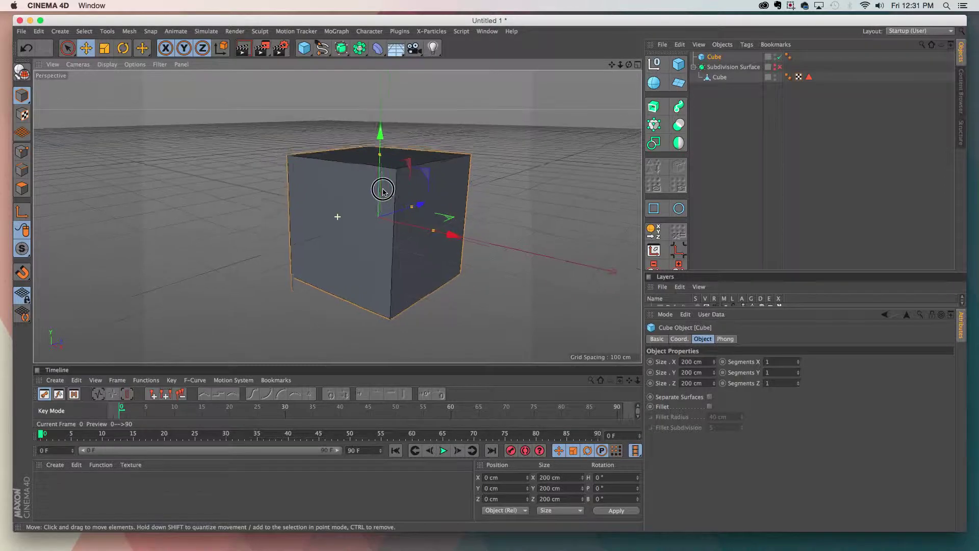
pyautogui.click(715, 57)
# Step: Delete the top-level Cube, open the spline palette, and orbit the perspective view
pyautogui.press('Delete')
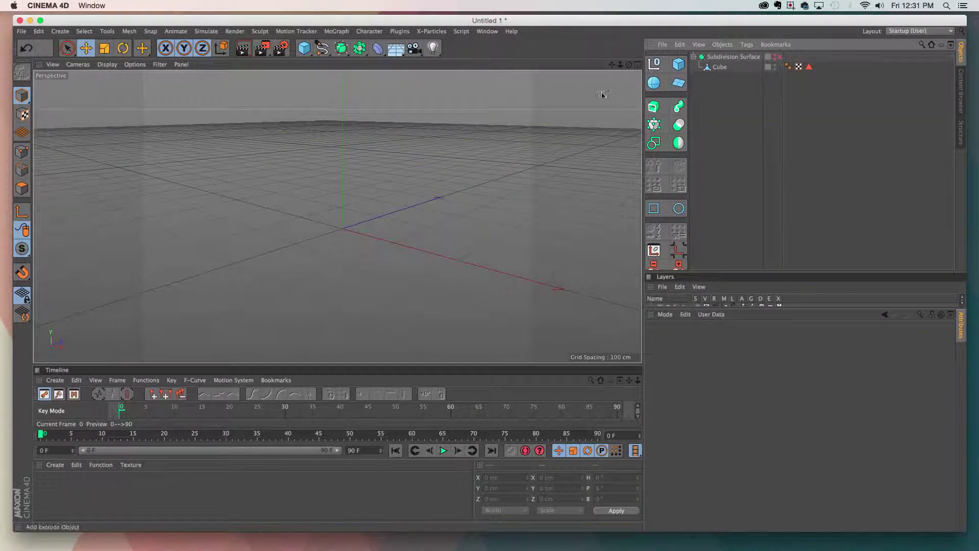
pyautogui.moveTo(321, 47)
pyautogui.mouseDown()
pyautogui.moveTo(463, 65)
pyautogui.moveTo(360, 62)
pyautogui.mouseUp()
pyautogui.moveTo(356, 185)
pyautogui.keyDown('alt'); pyautogui.mouseDown()
pyautogui.moveTo(232, 203)
pyautogui.moveTo(498, 187)
pyautogui.mouseUp(); pyautogui.keyUp('alt')
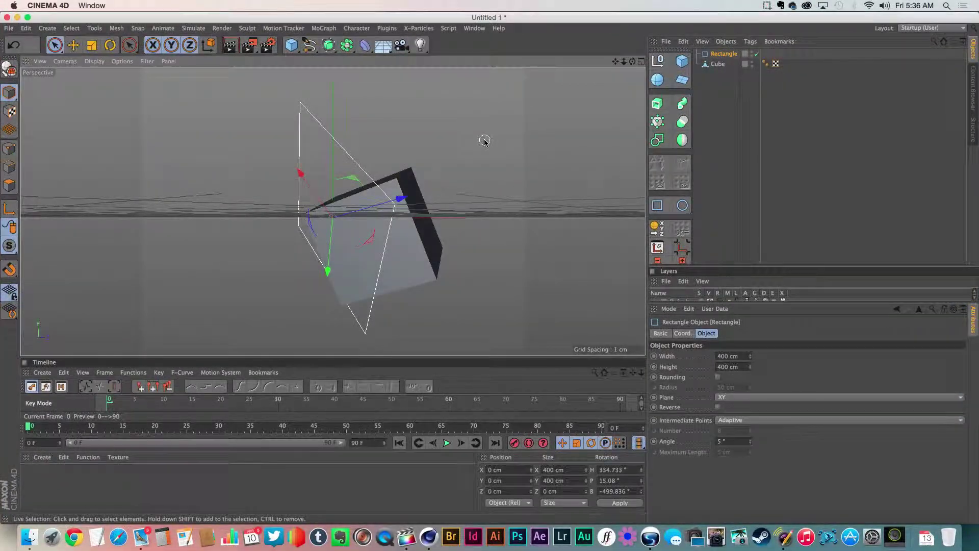
pyautogui.click(13, 6)
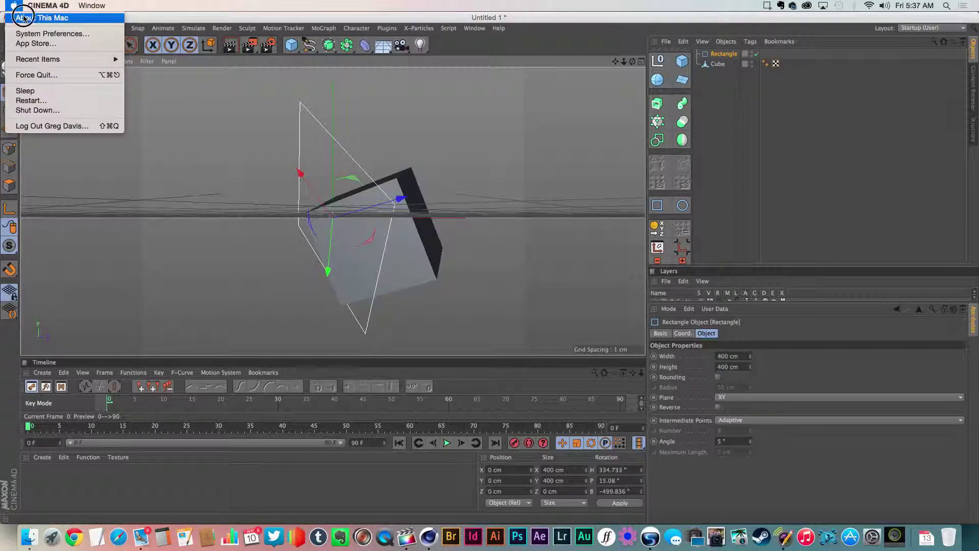
pyautogui.click(24, 18)
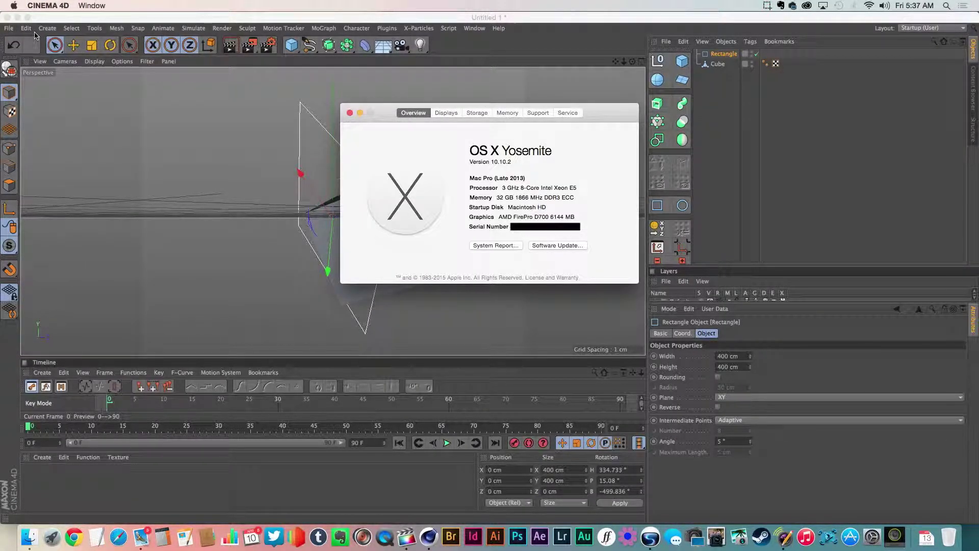
pyautogui.click(447, 114)
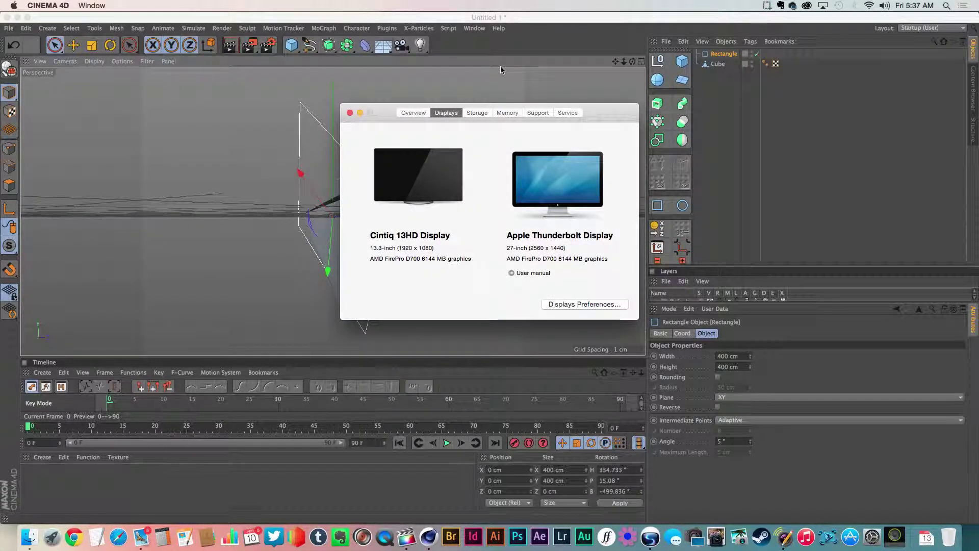
pyautogui.click(477, 114)
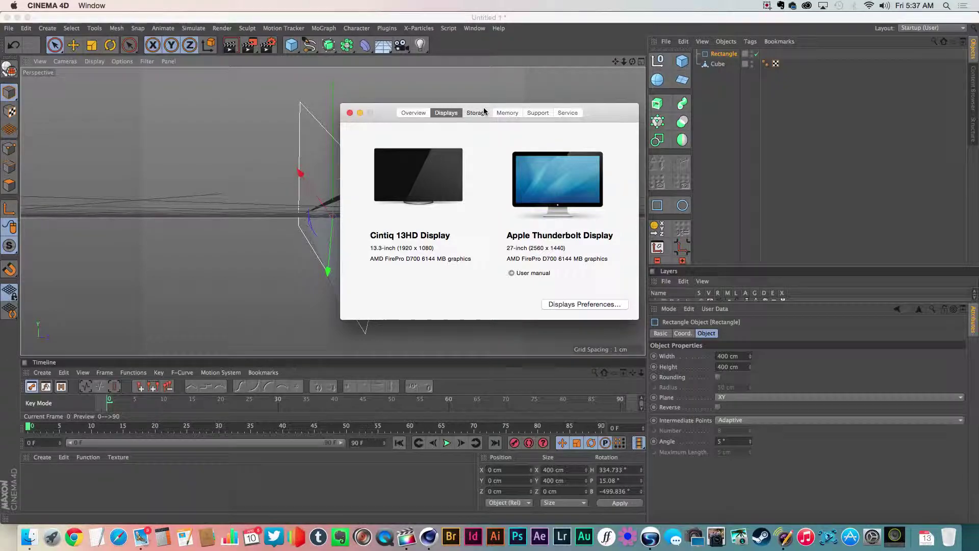
pyautogui.click(509, 113)
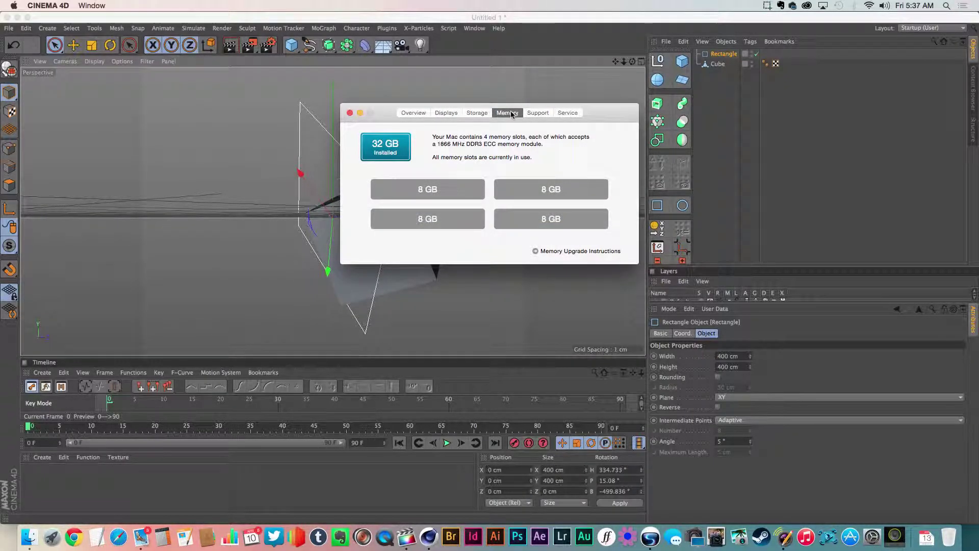
pyautogui.click(349, 113)
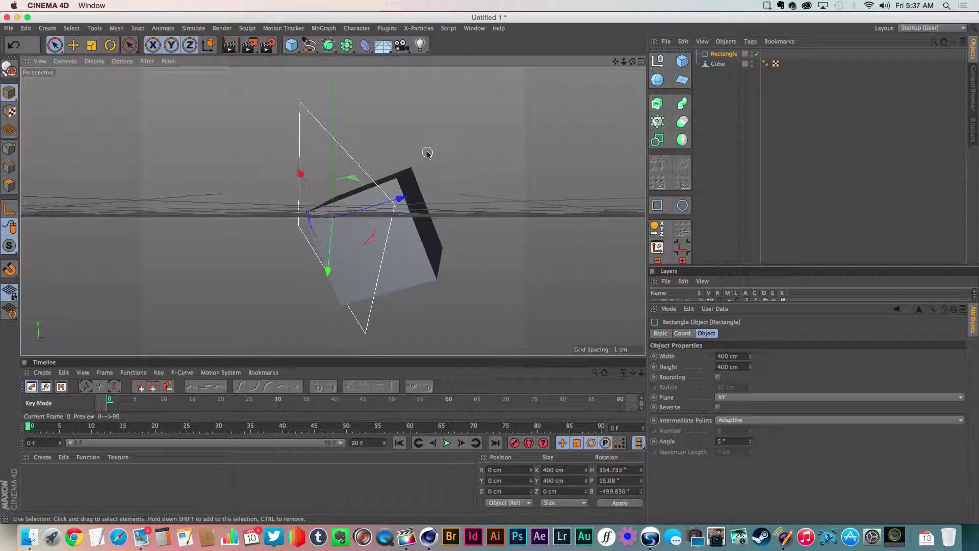
# Step: Open Wacom Tablet preferences, view the Eraser and Calibration tabs, then select Functions
pyautogui.click(872, 537)
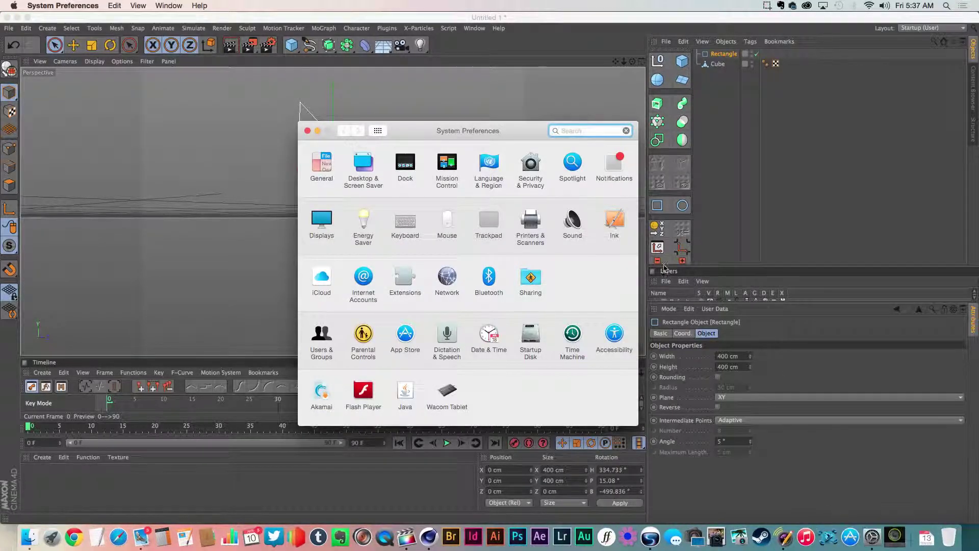
pyautogui.click(450, 391)
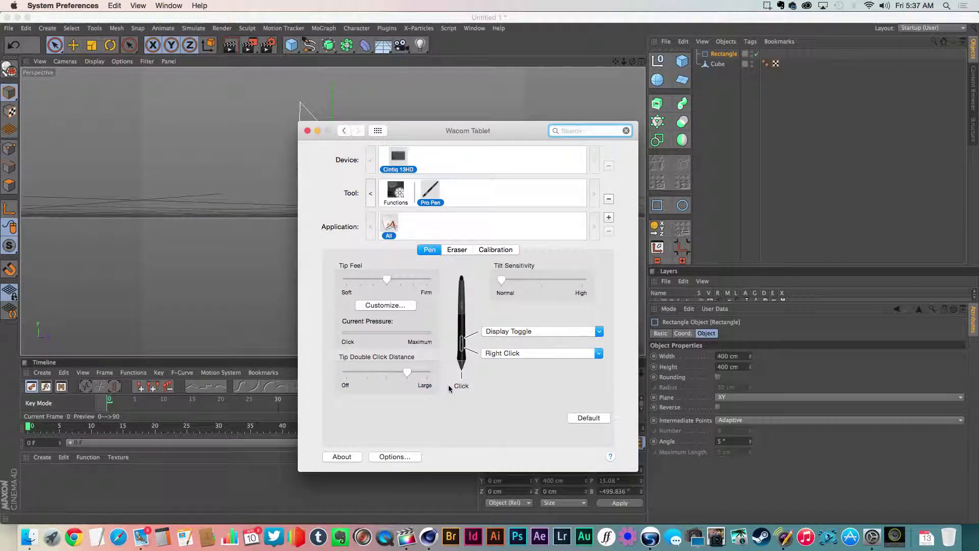
pyautogui.moveTo(529, 131); pyautogui.dragTo(551, 104)
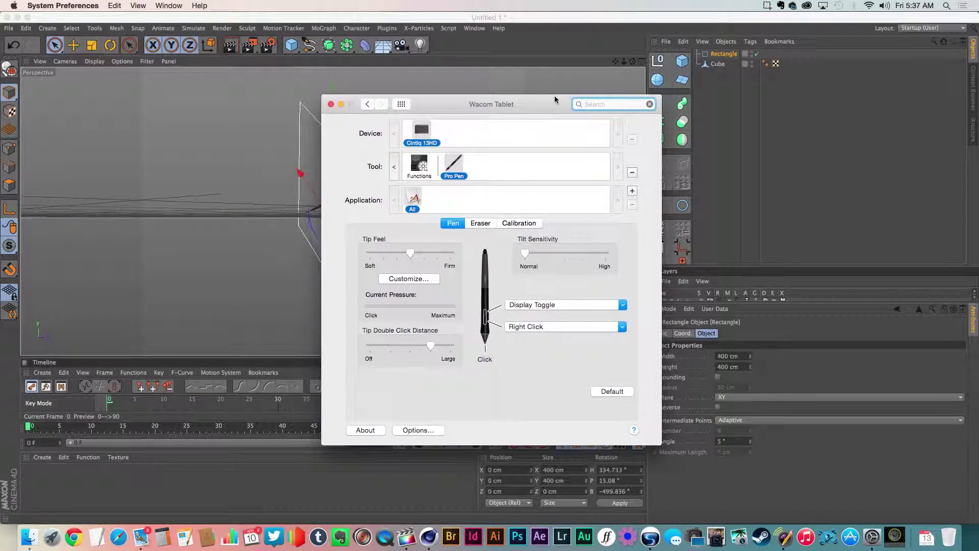
pyautogui.click(485, 223)
pyautogui.click(527, 222)
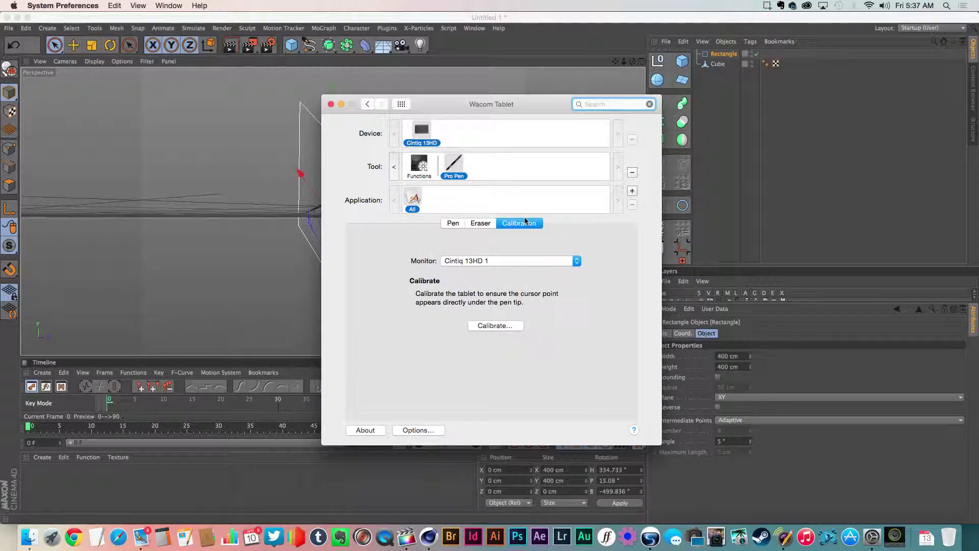
pyautogui.click(417, 165)
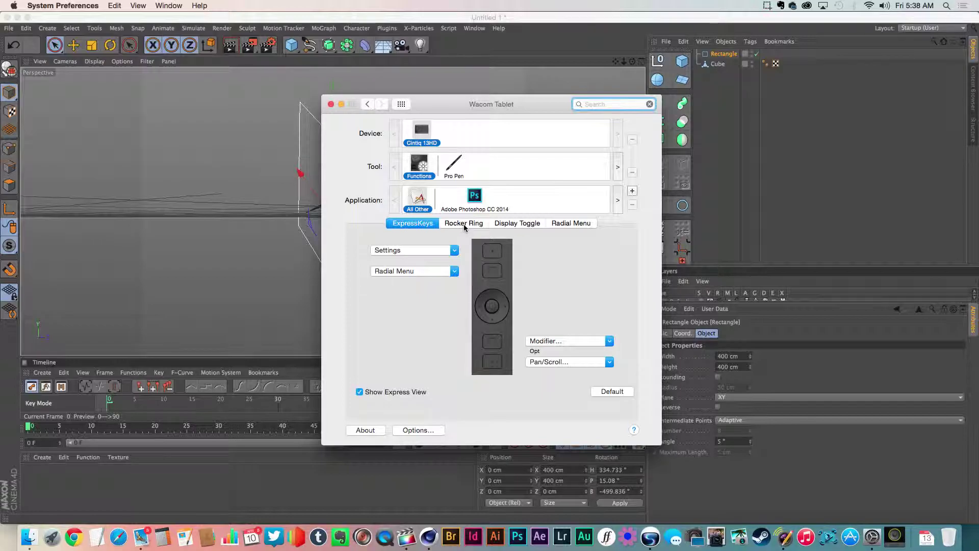
# Step: Check Rocker Ring, Options and the 6.3.11-3 driver info, then close Wacom Tablet
pyautogui.click(468, 224)
pyautogui.click(427, 227)
pyautogui.click(417, 431)
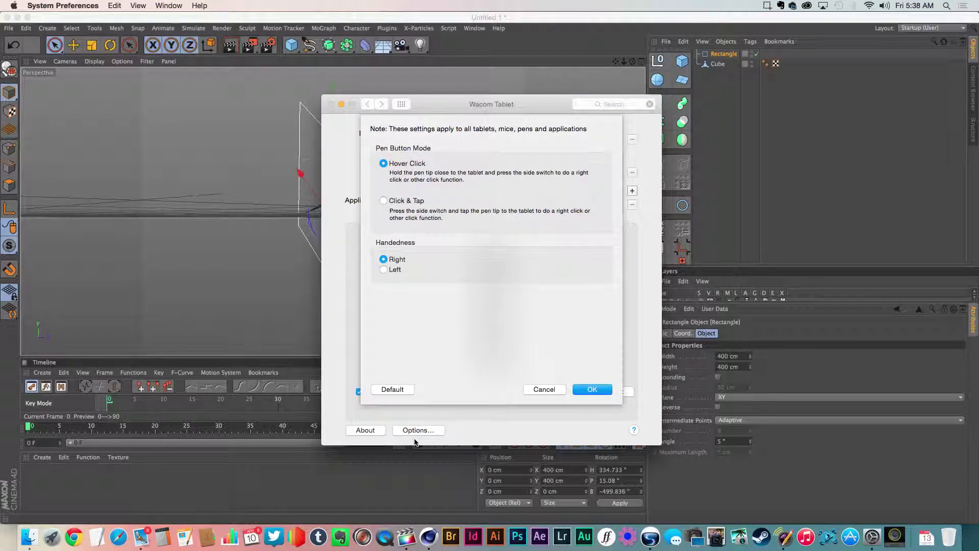
pyautogui.click(552, 390)
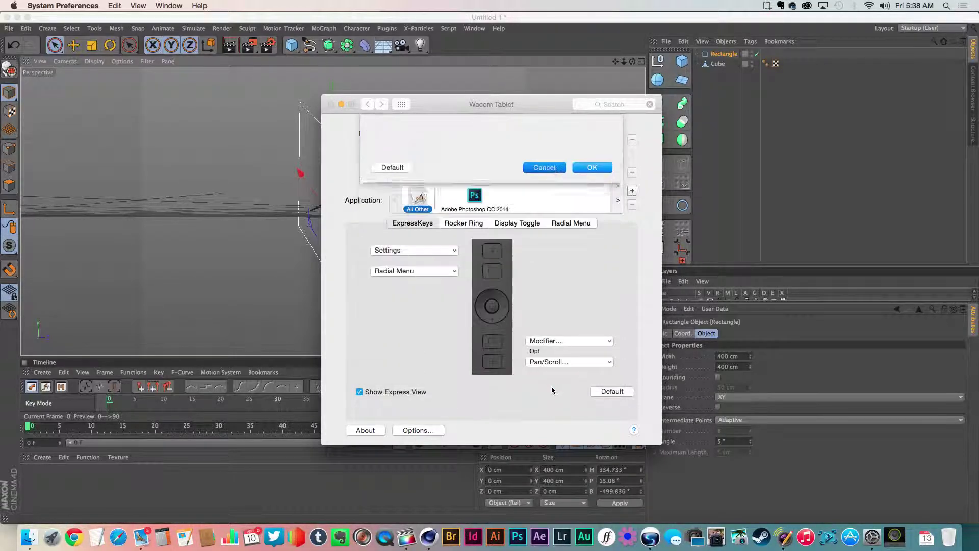
pyautogui.click(367, 431)
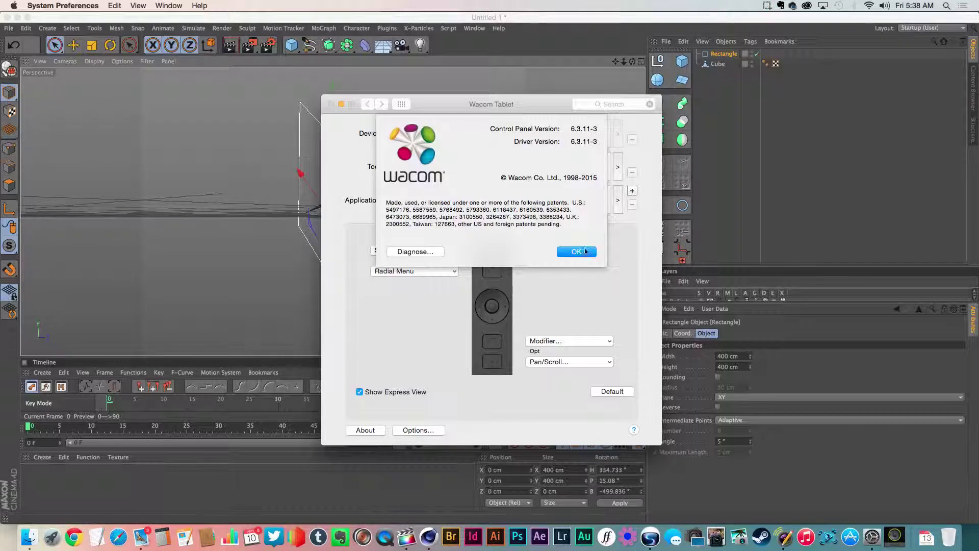
pyautogui.click(585, 251)
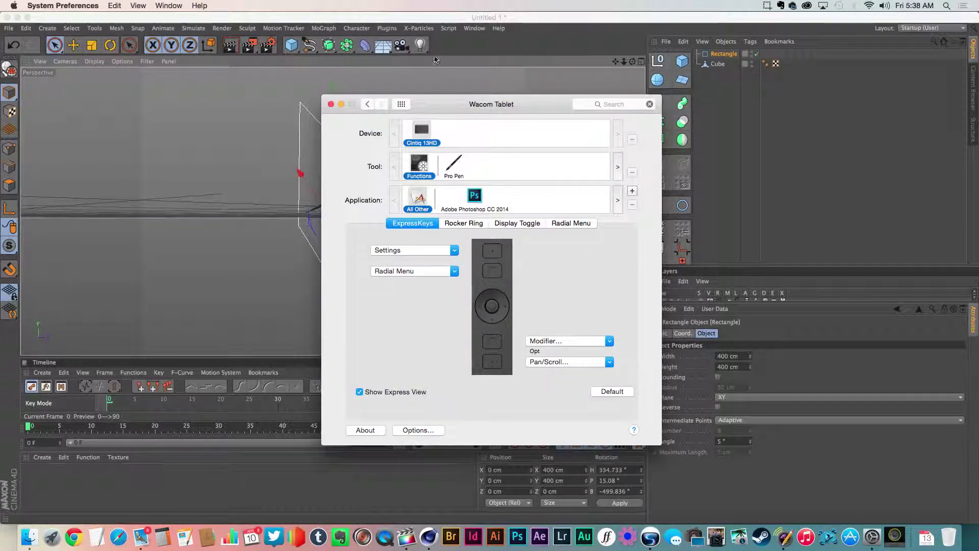
pyautogui.click(331, 105)
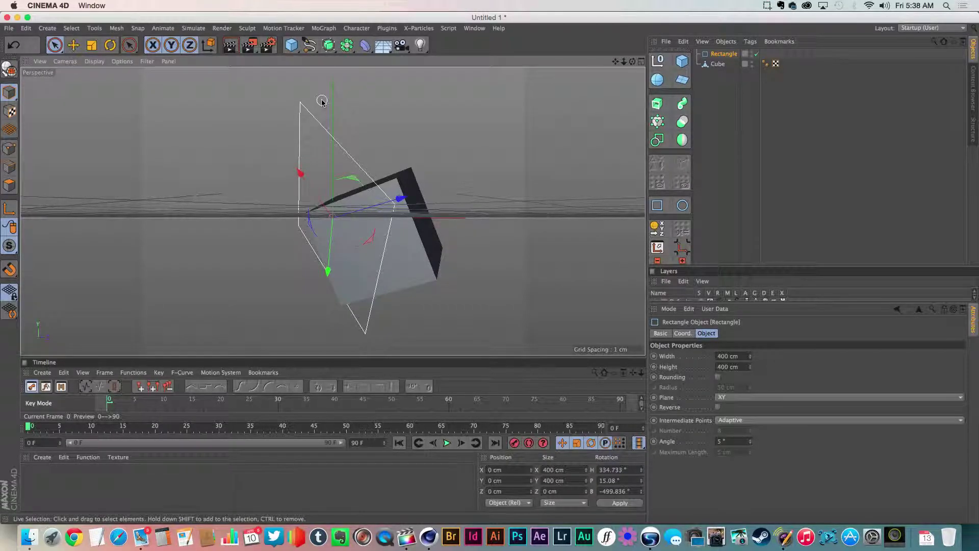
# Step: Deselect the Rectangle, quit Cinema 4D without saving, and end the recording
pyautogui.click(804, 129)
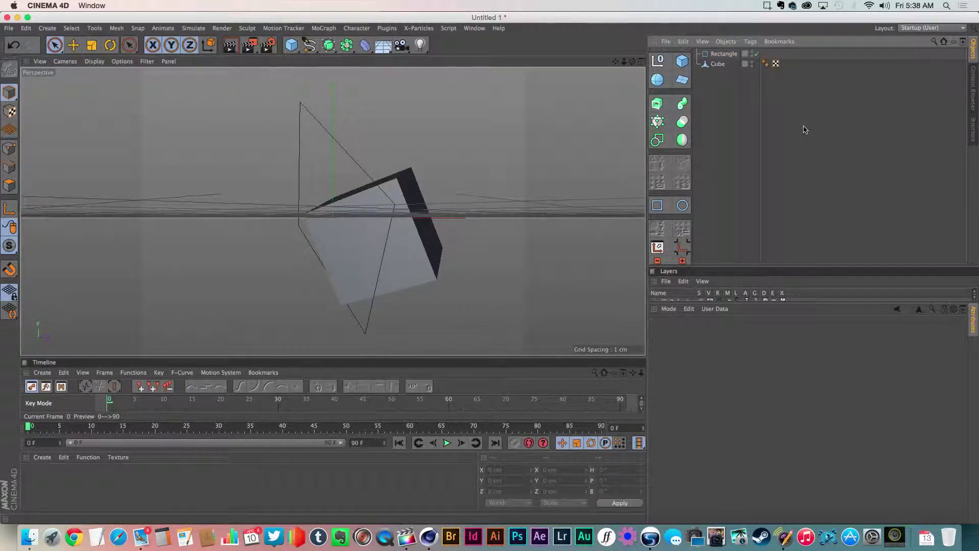
pyautogui.press('super+q')
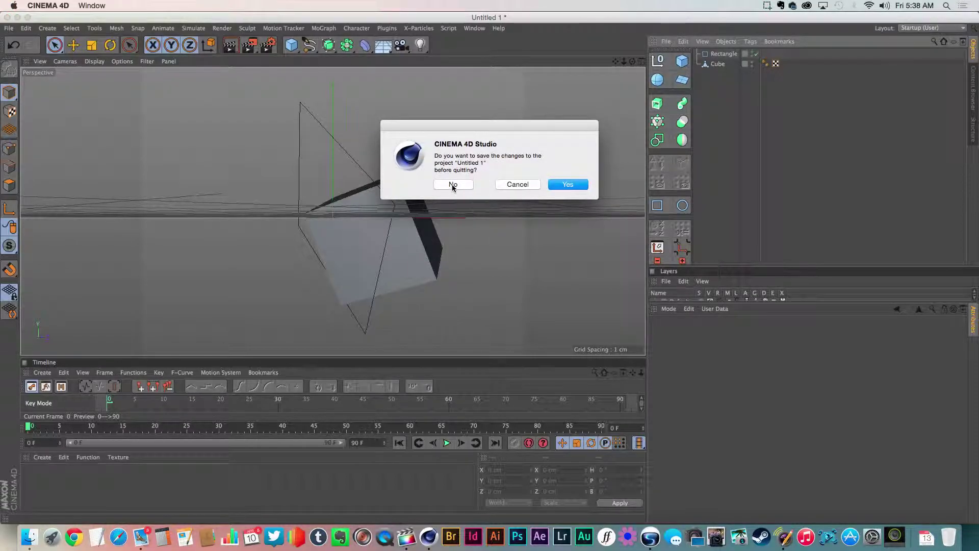
pyautogui.click(453, 186)
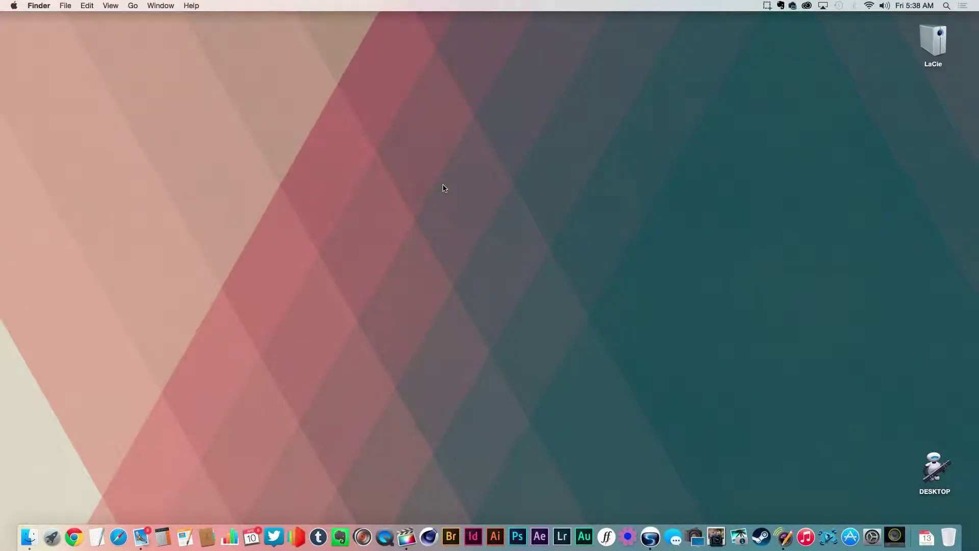
pyautogui.click(765, 8)
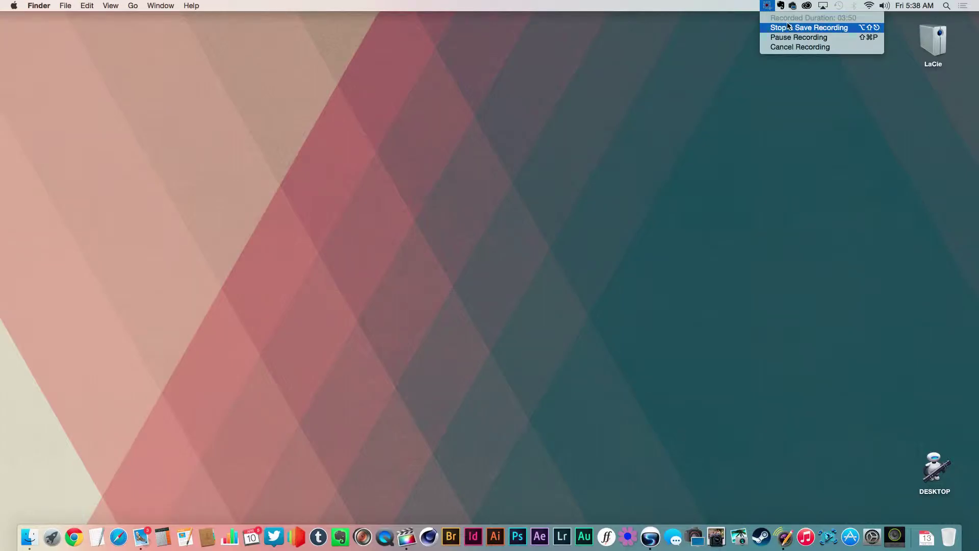